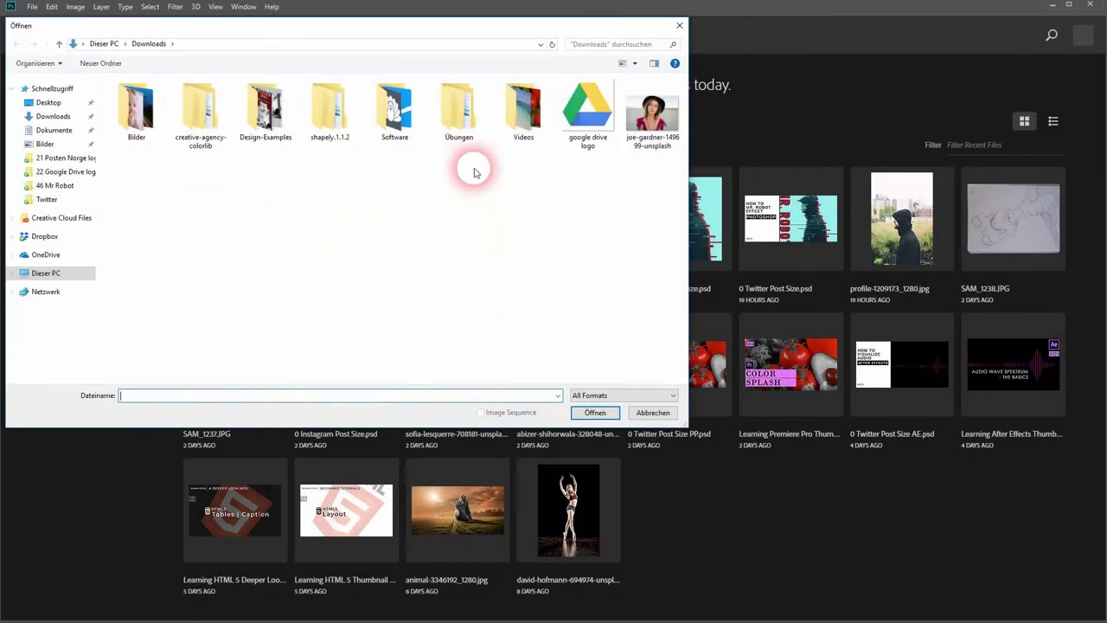
Step: Open joe-gardner-149699-unsplash.jpg from Downloads and turn its Background into a layer named img
{"action": "double_click", "coordinate": [652, 117]}
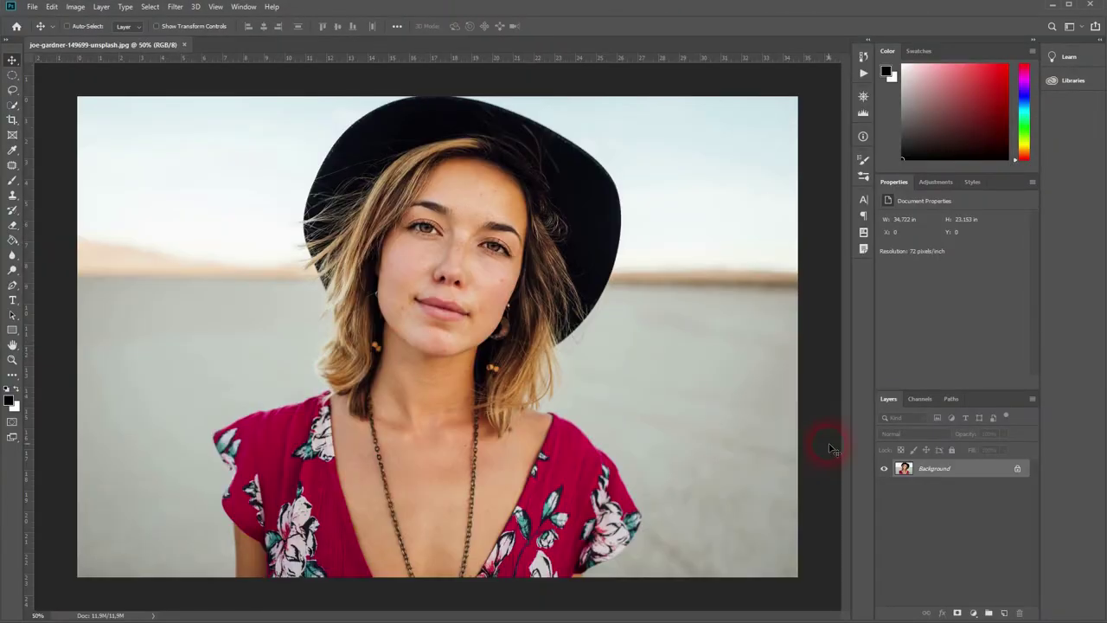
{"action": "double_click", "coordinate": [952, 468]}
{"action": "type", "text": "img"}
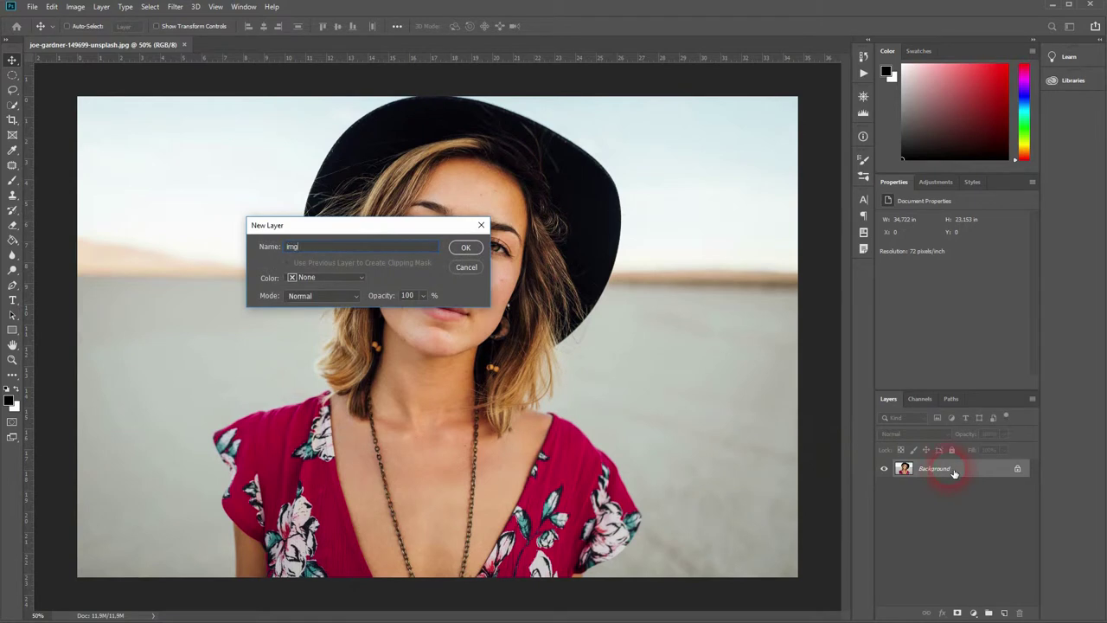
{"action": "key", "text": "Return"}
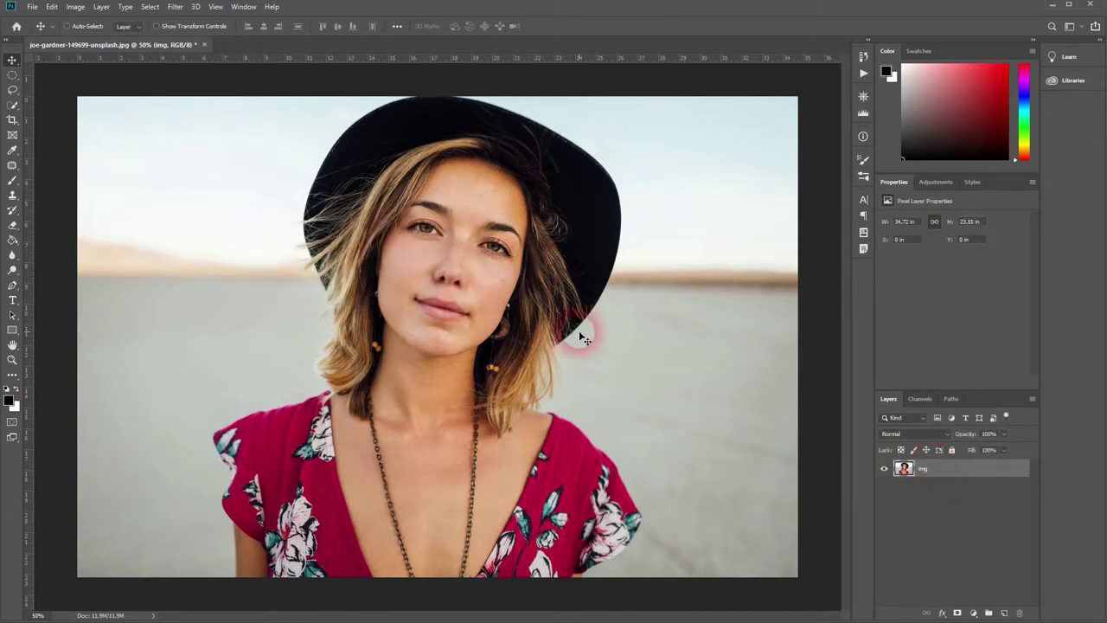
{"action": "key", "text": "ctrl"}
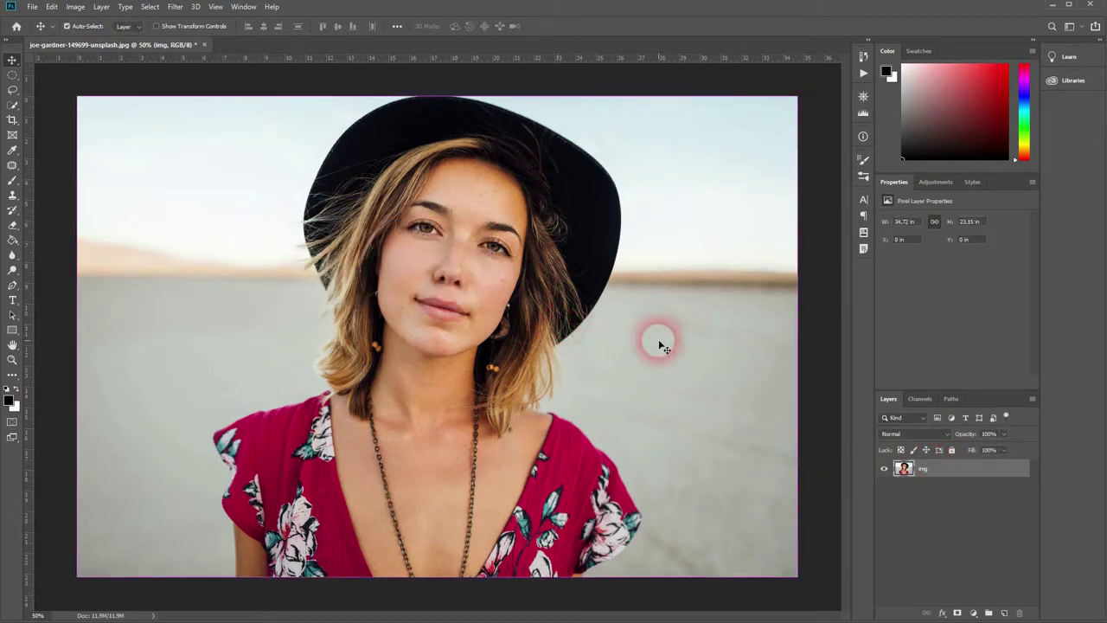
Step: Crop the left and right sides inward to about 22.17 × 23.15 in around the woman
{"action": "left_click", "coordinate": [12, 119]}
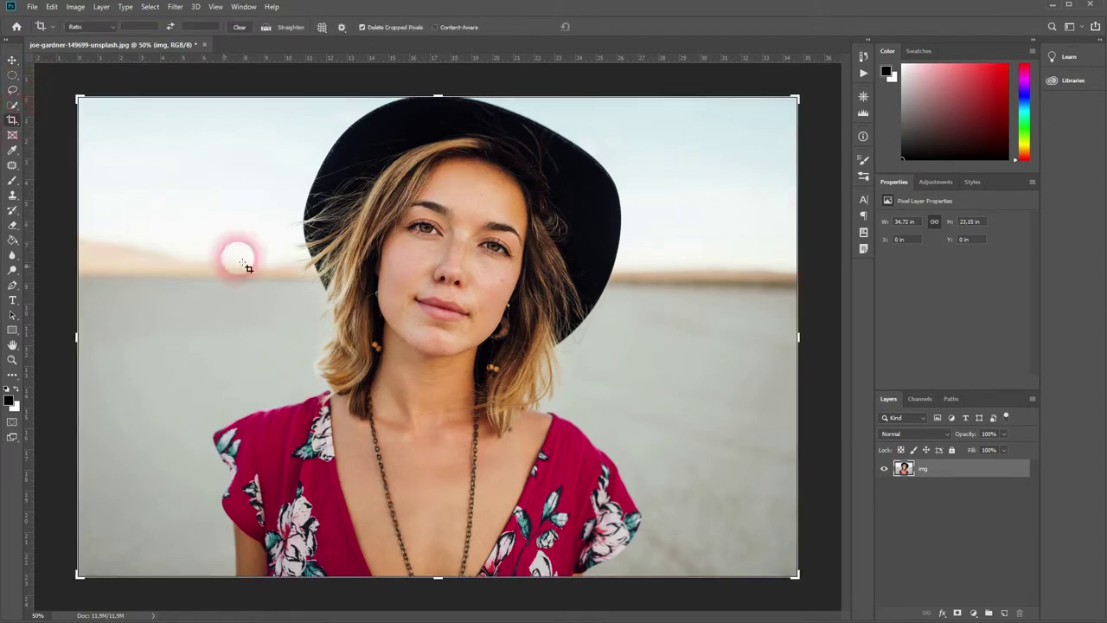
{"action": "left_click_drag", "start_coordinate": [75, 337], "coordinate": [123, 350]}
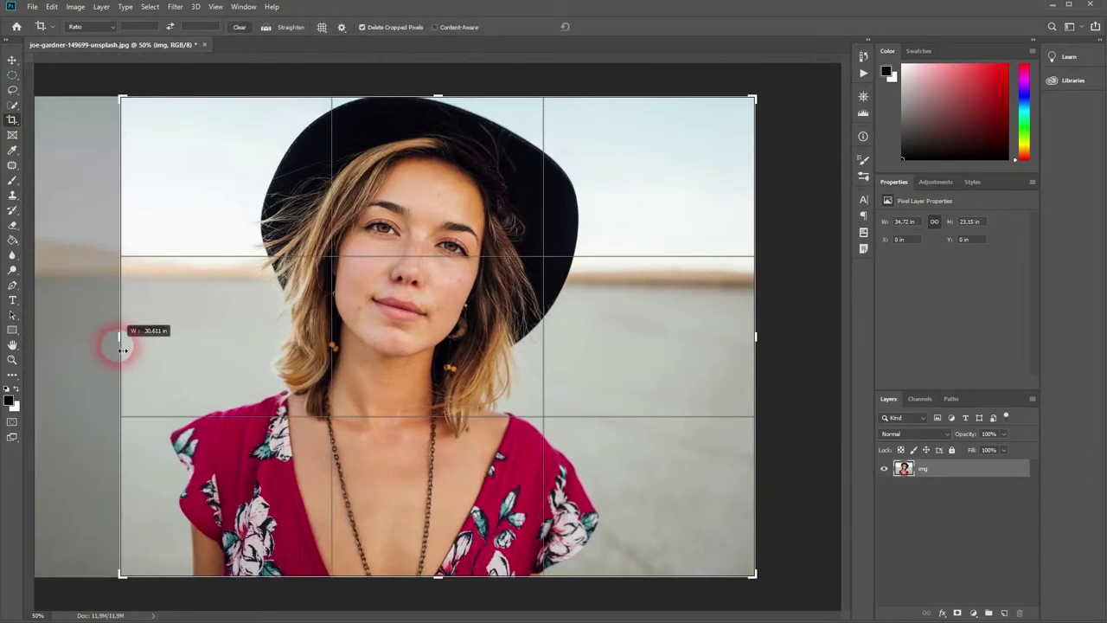
{"action": "left_click_drag", "start_coordinate": [755, 339], "coordinate": [682, 347]}
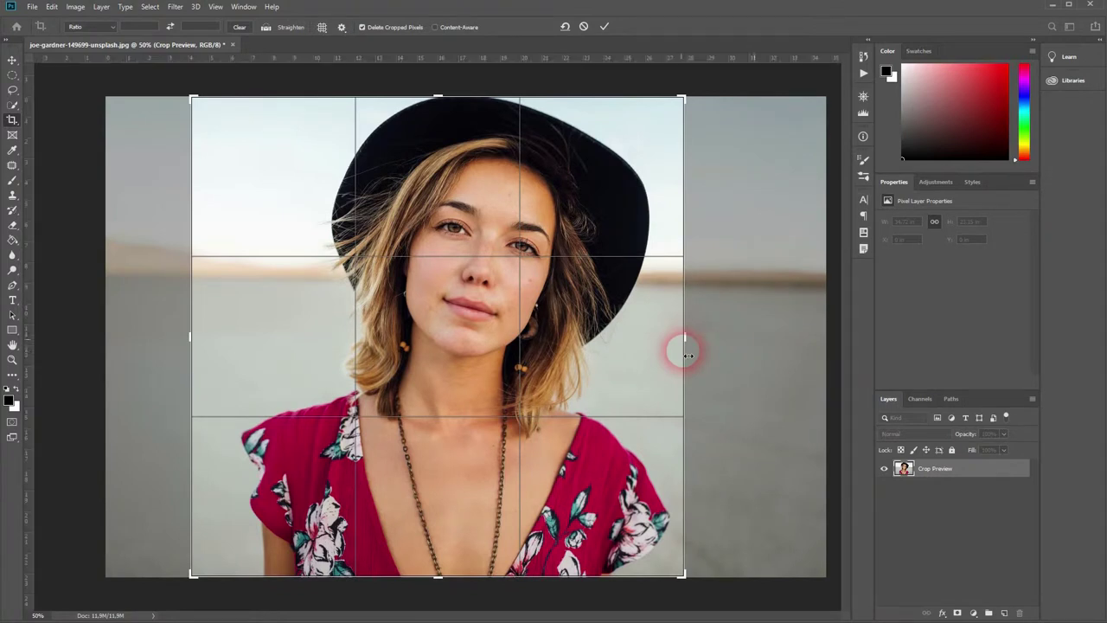
{"action": "left_click_drag", "start_coordinate": [190, 333], "coordinate": [208, 336]}
{"action": "key", "text": "Return"}
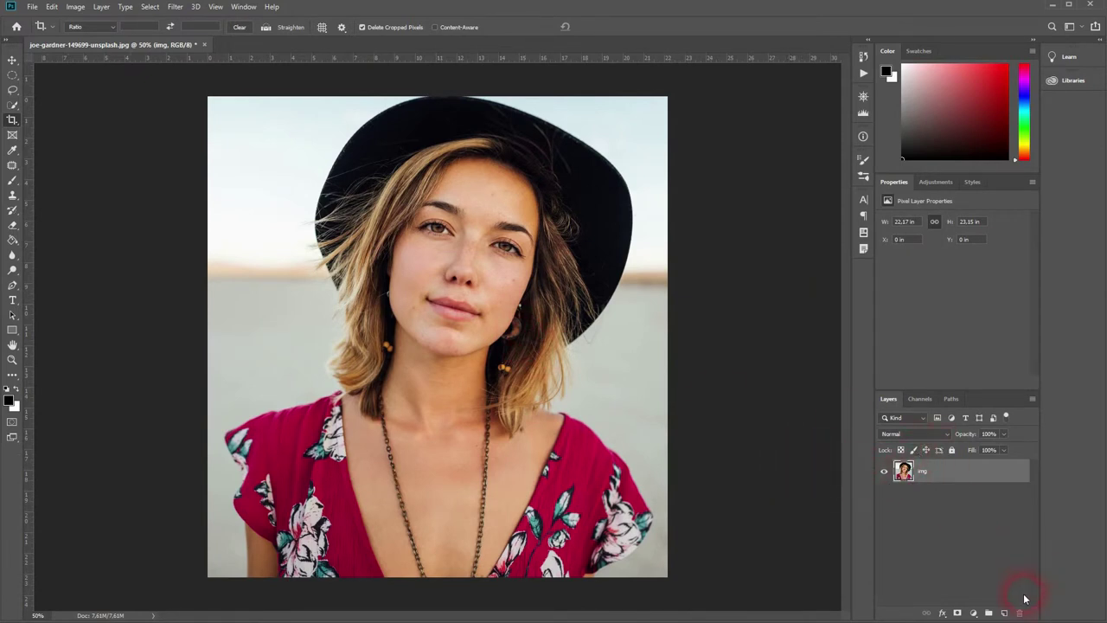
Step: Duplicate img as img copy and hide the original img layer
{"action": "key", "text": "ctrl+j"}
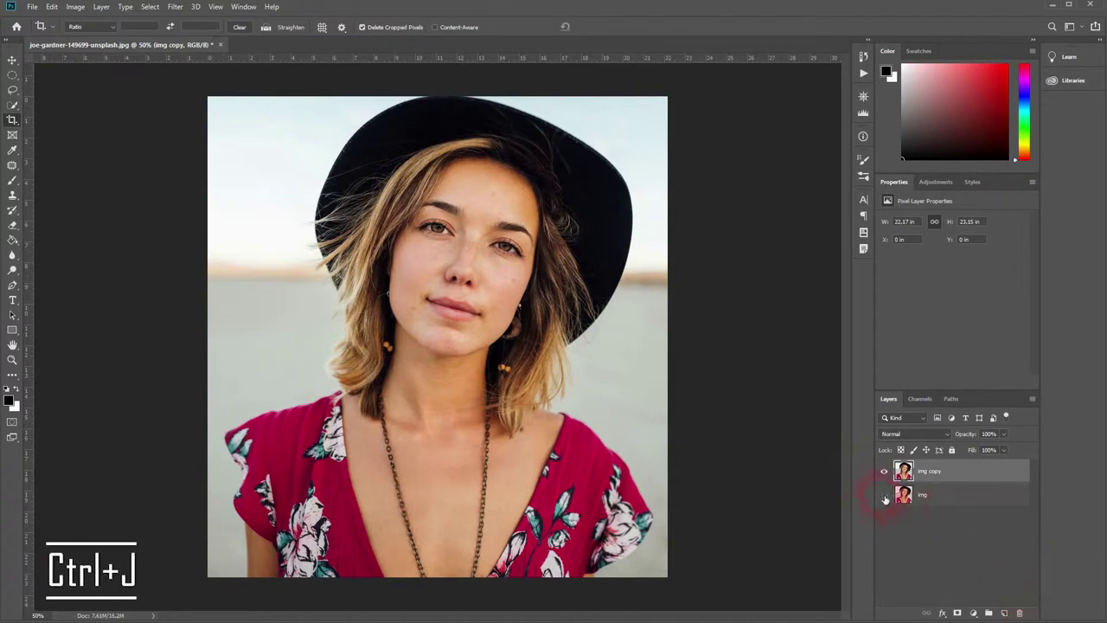
{"action": "left_click", "coordinate": [91, 95]}
{"action": "left_click", "coordinate": [14, 60]}
Step: Apply a Spherize distortion at amount 72 to img copy, then undo it
{"action": "left_click", "coordinate": [175, 8]}
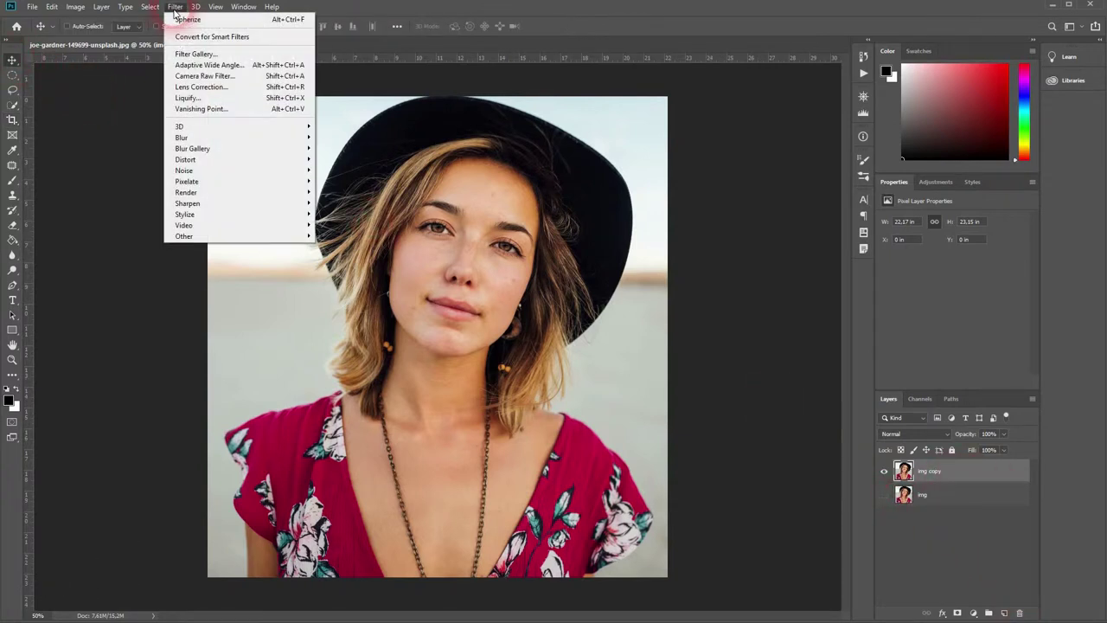
{"action": "left_click", "coordinate": [268, 161]}
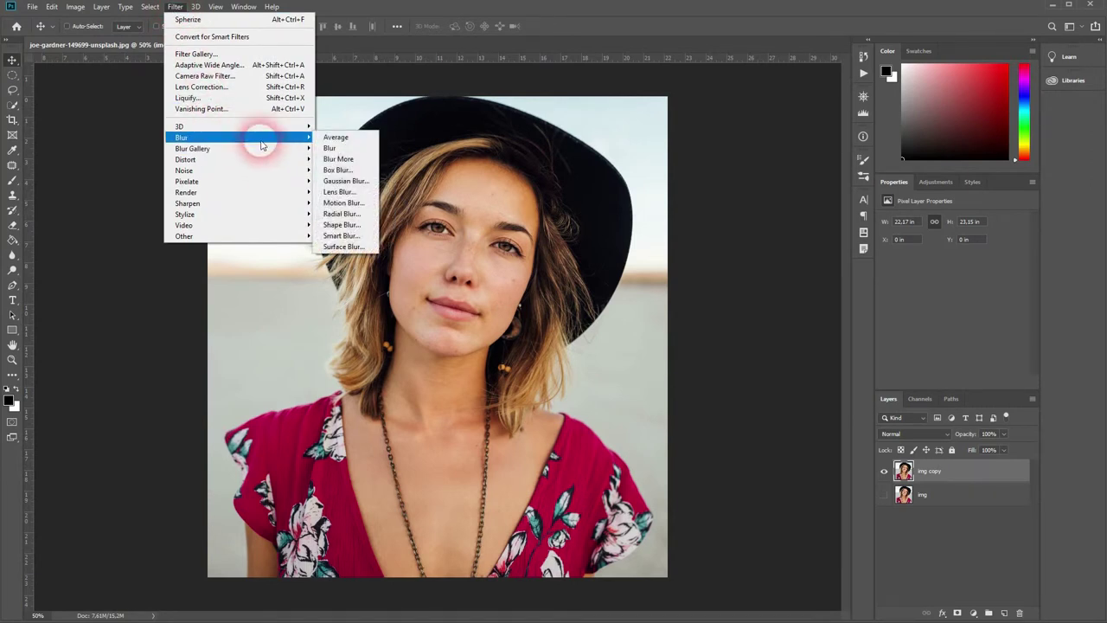
{"action": "mouse_move", "coordinate": [256, 185]}
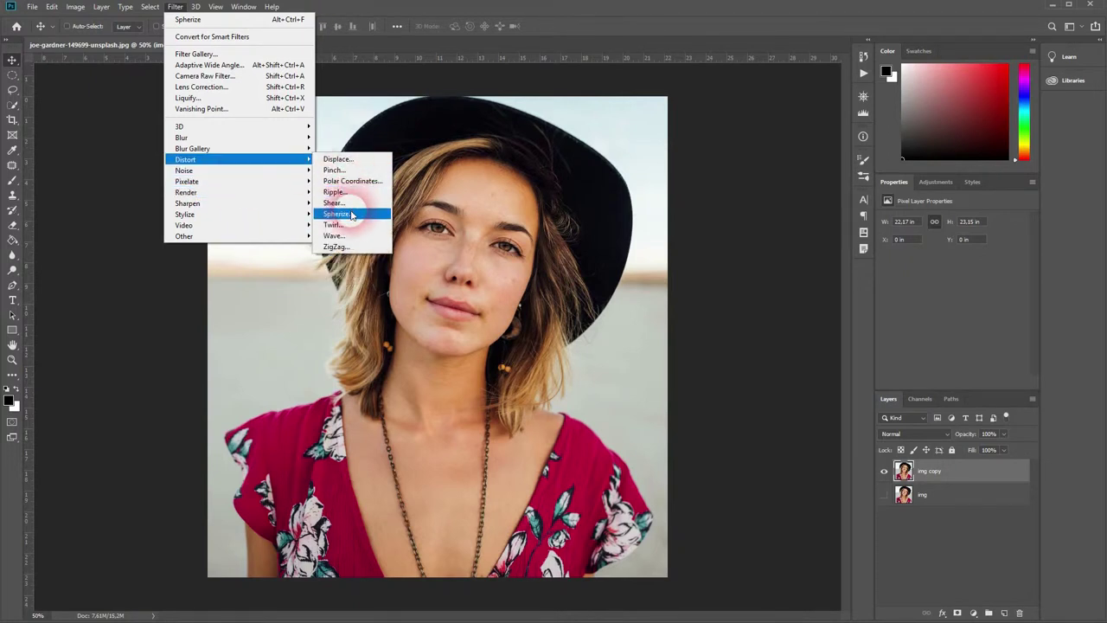
{"action": "left_click", "coordinate": [350, 215]}
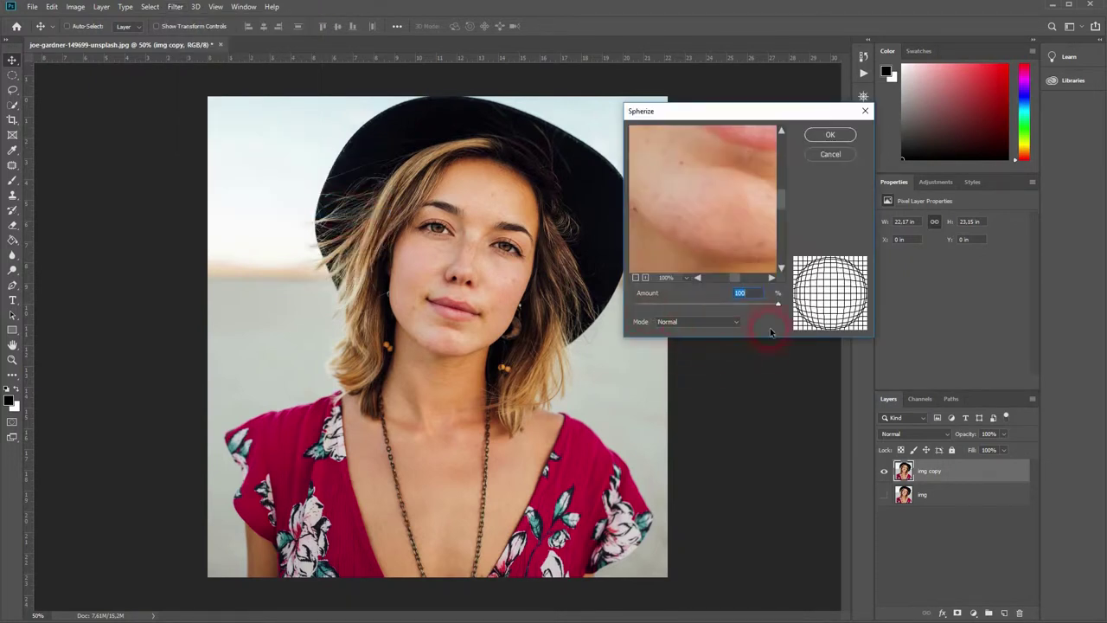
{"action": "left_click", "coordinate": [637, 278]}
{"action": "left_click", "coordinate": [637, 278]}
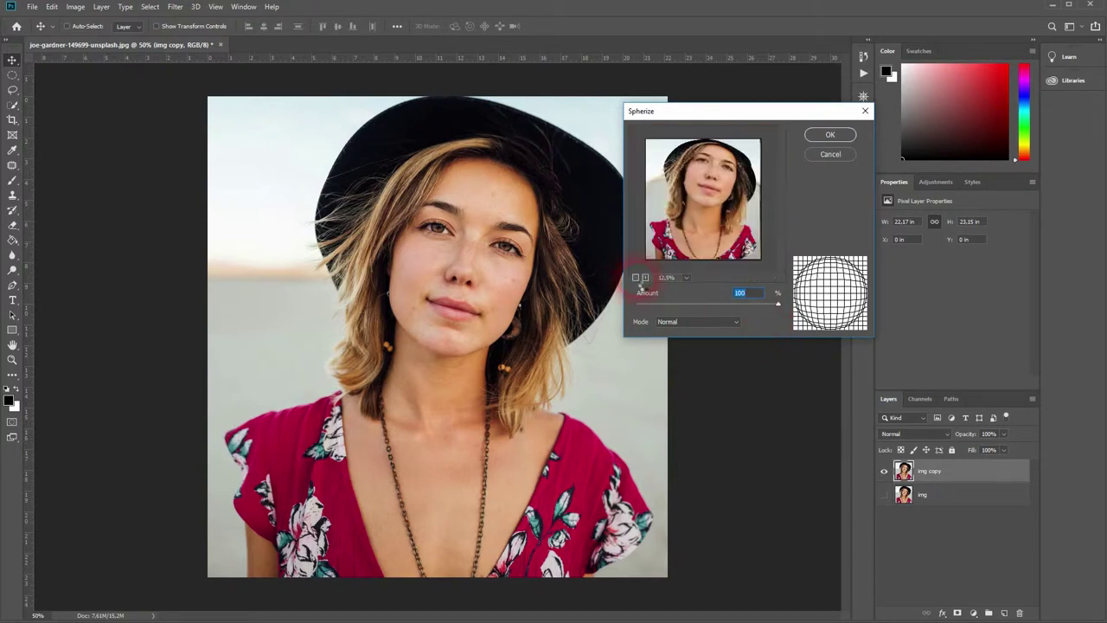
{"action": "left_click", "coordinate": [637, 278]}
{"action": "left_click", "coordinate": [646, 279]}
{"action": "left_click_drag", "start_coordinate": [779, 306], "coordinate": [764, 312]}
{"action": "left_click", "coordinate": [829, 134]}
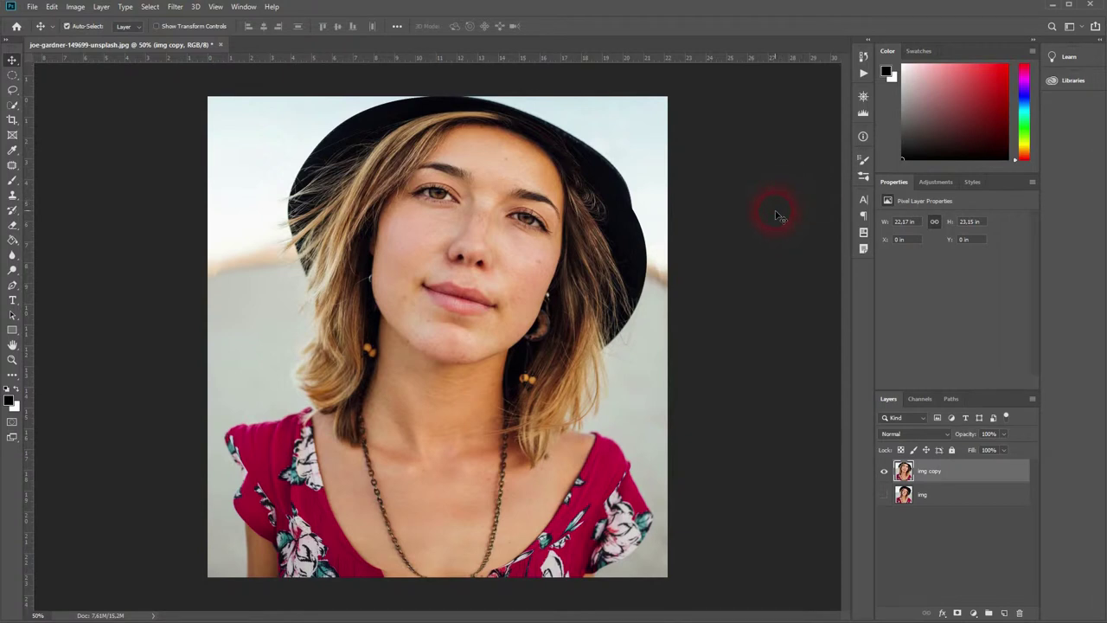
{"action": "key", "text": "ctrl+z"}
Step: Reapply Spherize at amount 100 and duplicate the layer as img copy 2
{"action": "left_click", "coordinate": [176, 7]}
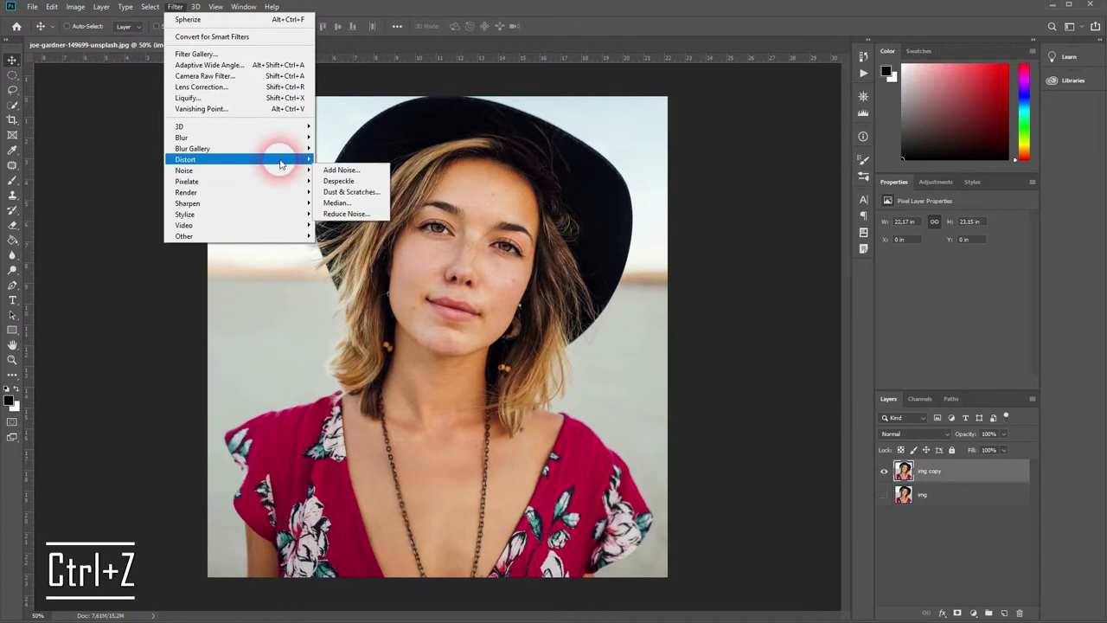
{"action": "left_click", "coordinate": [346, 215]}
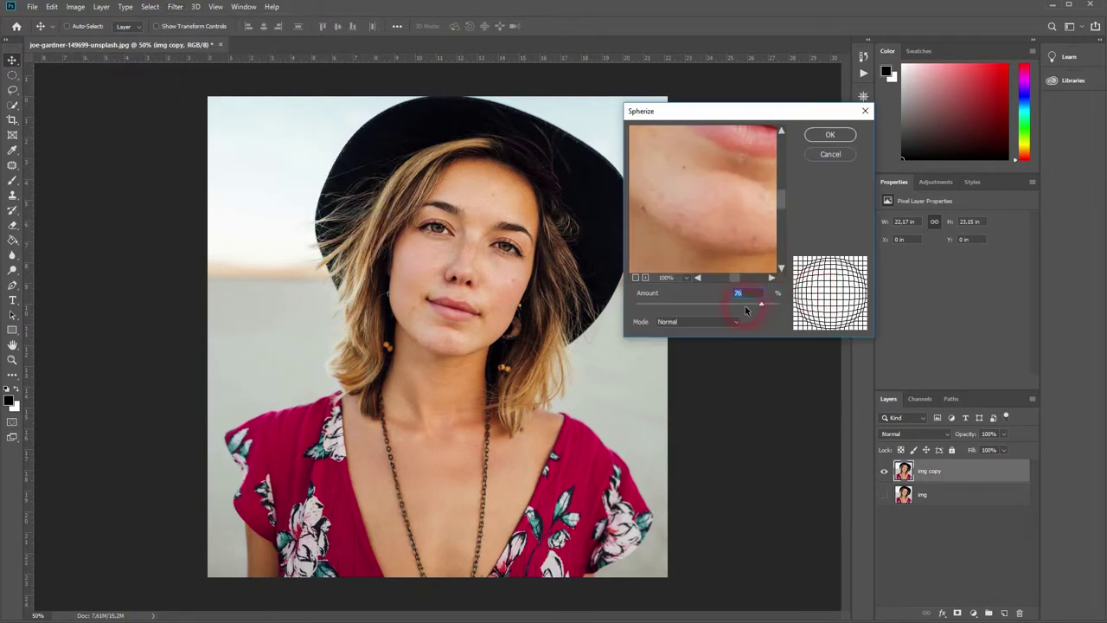
{"action": "left_click_drag", "start_coordinate": [766, 307], "coordinate": [785, 310]}
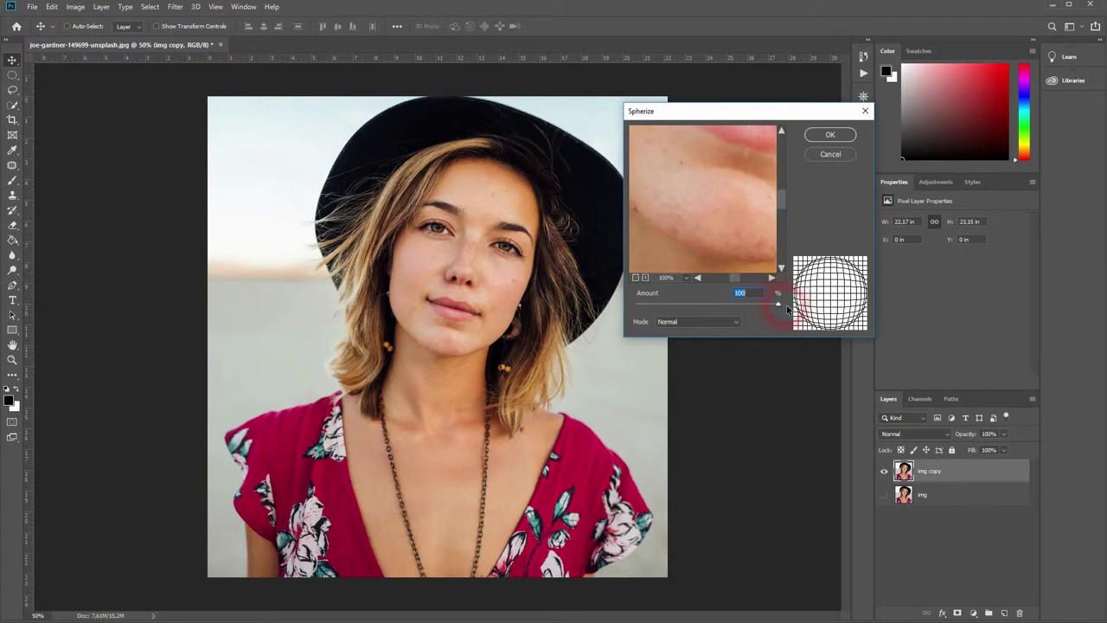
{"action": "left_click", "coordinate": [834, 136]}
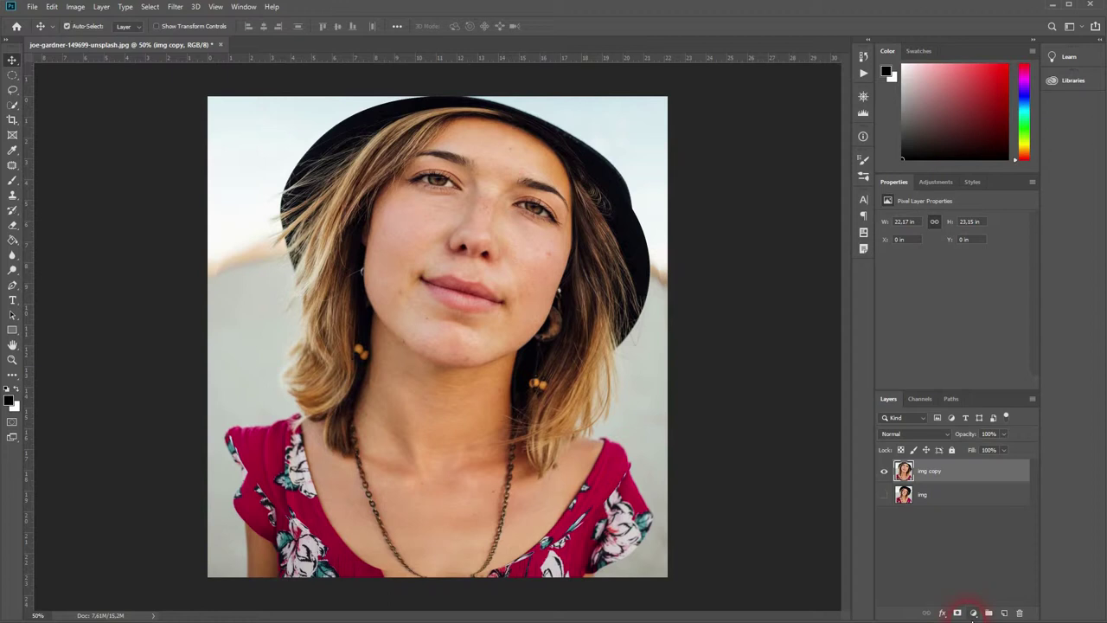
{"action": "left_click_drag", "start_coordinate": [973, 614], "coordinate": [1004, 612]}
Step: Switch to the Elliptical Marquee with its style set to Fixed Size
{"action": "left_click", "coordinate": [242, 300]}
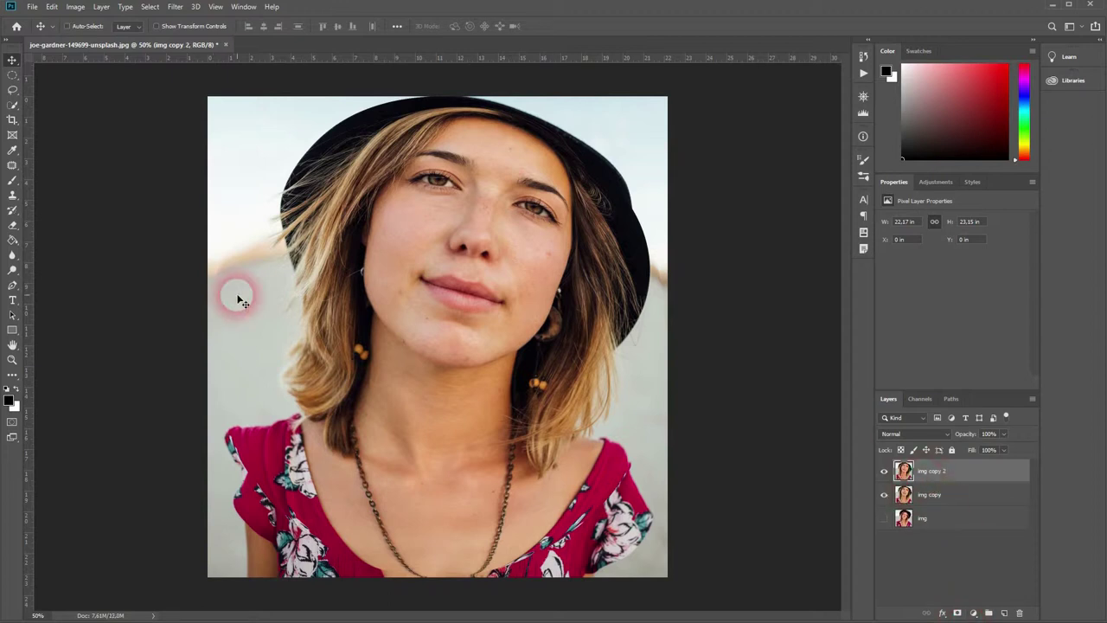
{"action": "left_click", "coordinate": [13, 77]}
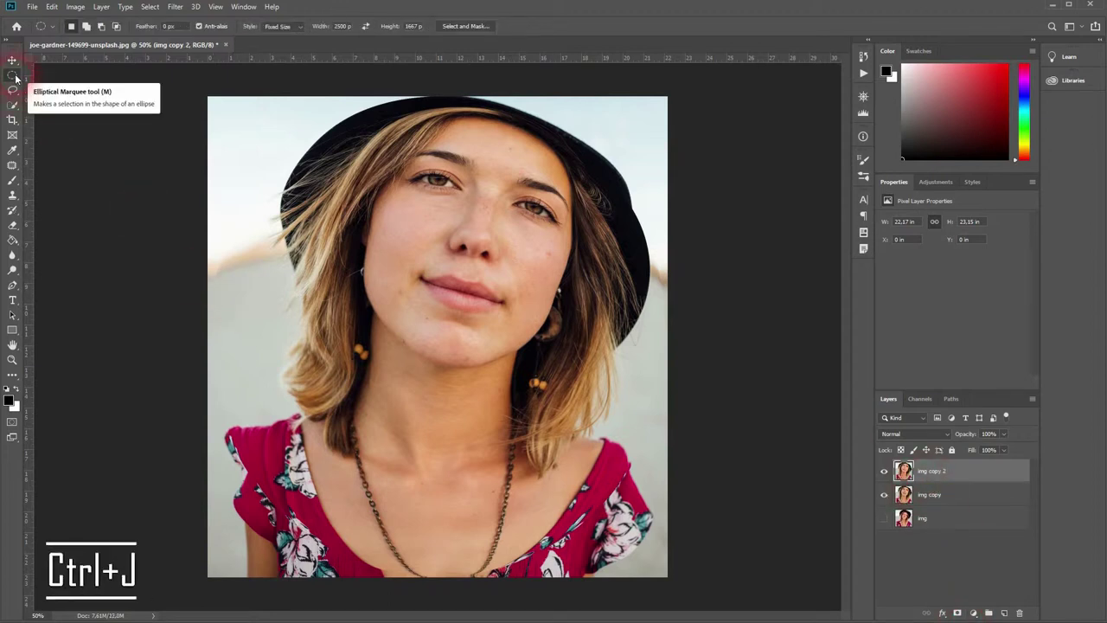
{"action": "left_click", "coordinate": [302, 30]}
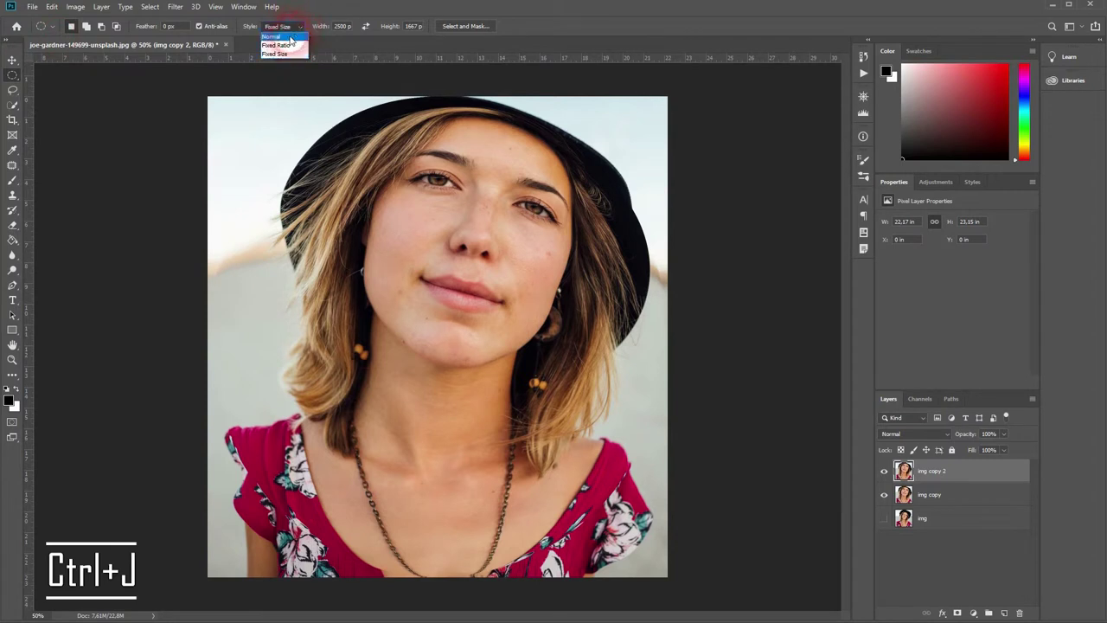
{"action": "left_click", "coordinate": [279, 32]}
{"action": "left_click", "coordinate": [299, 27]}
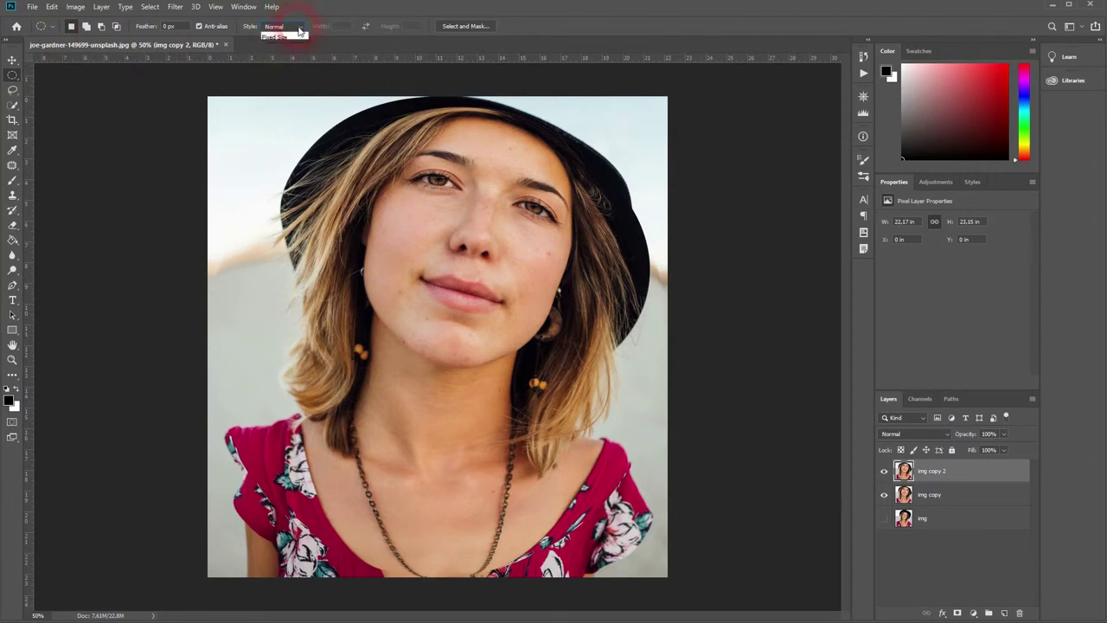
{"action": "left_click", "coordinate": [291, 55]}
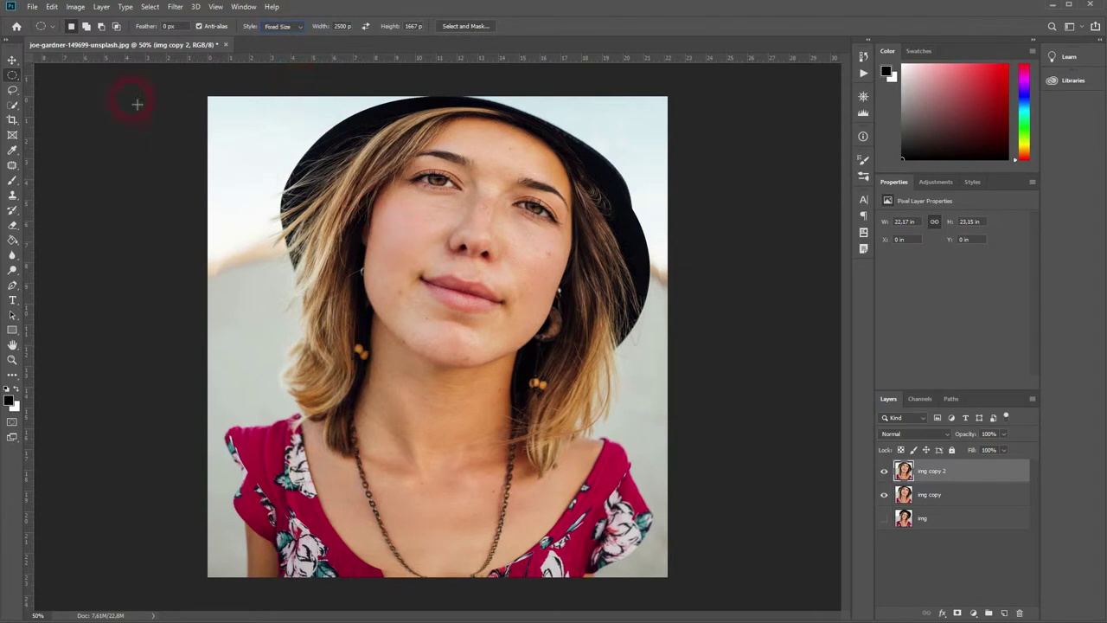
Step: Check the 1596 × 1667 px image size and place a matching ellipse at the top-left corner
{"action": "left_click", "coordinate": [76, 7]}
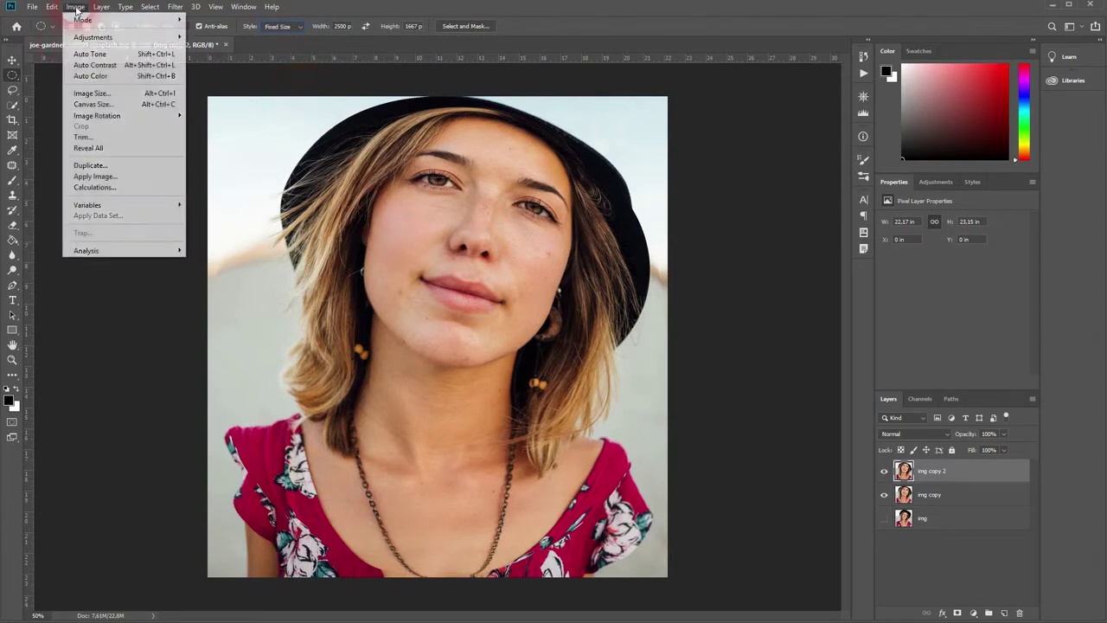
{"action": "left_click", "coordinate": [112, 95]}
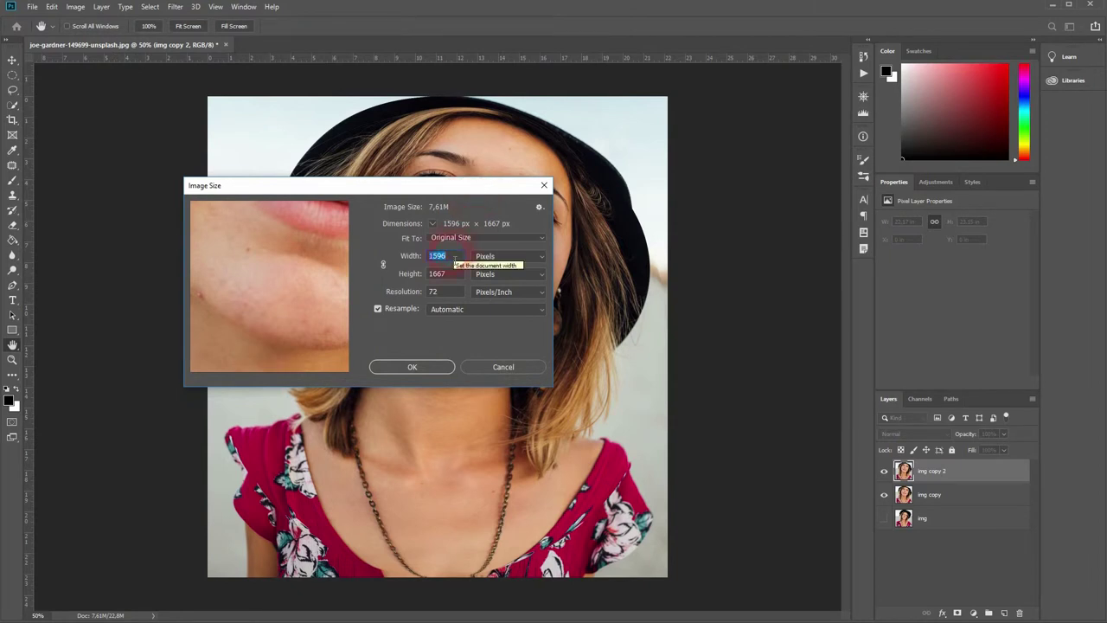
{"action": "left_click", "coordinate": [544, 185]}
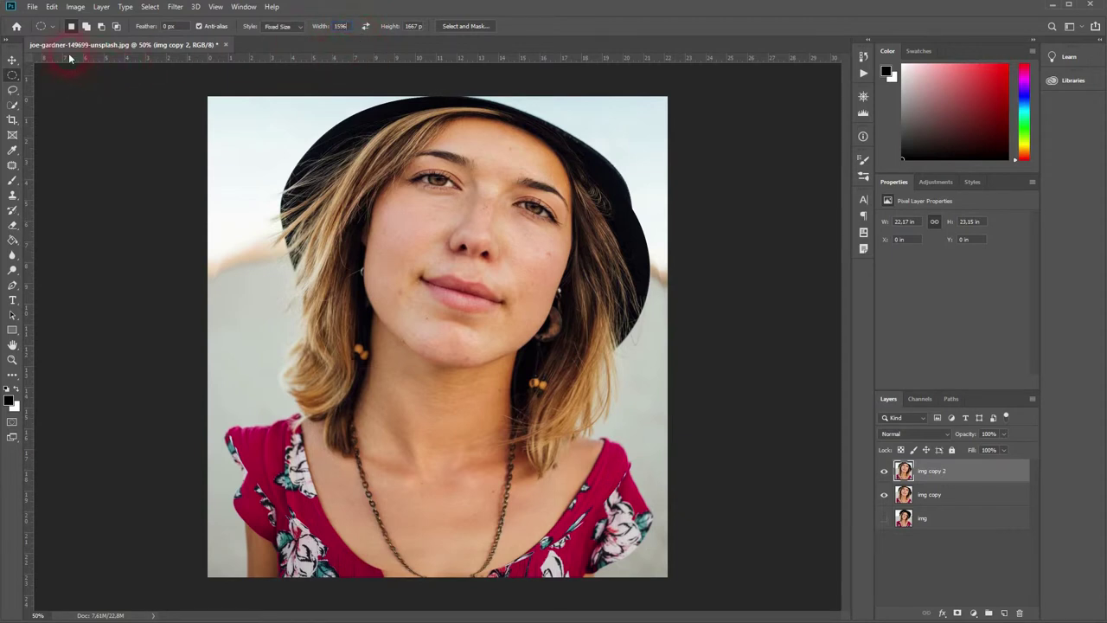
{"action": "left_click", "coordinate": [76, 7]}
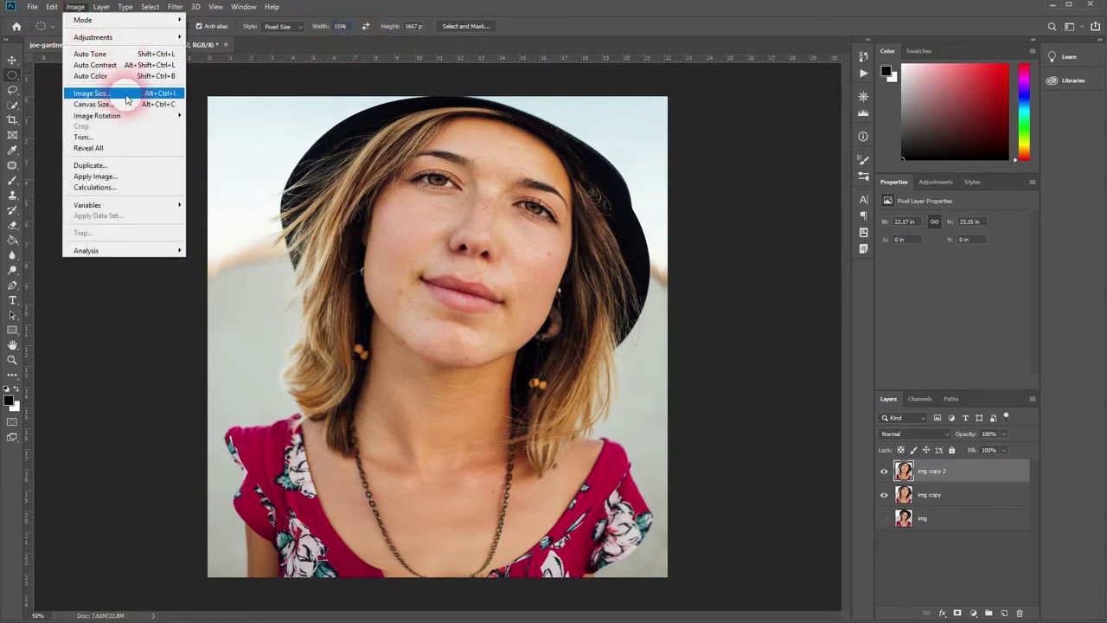
{"action": "left_click", "coordinate": [116, 93]}
{"action": "left_click", "coordinate": [460, 276]}
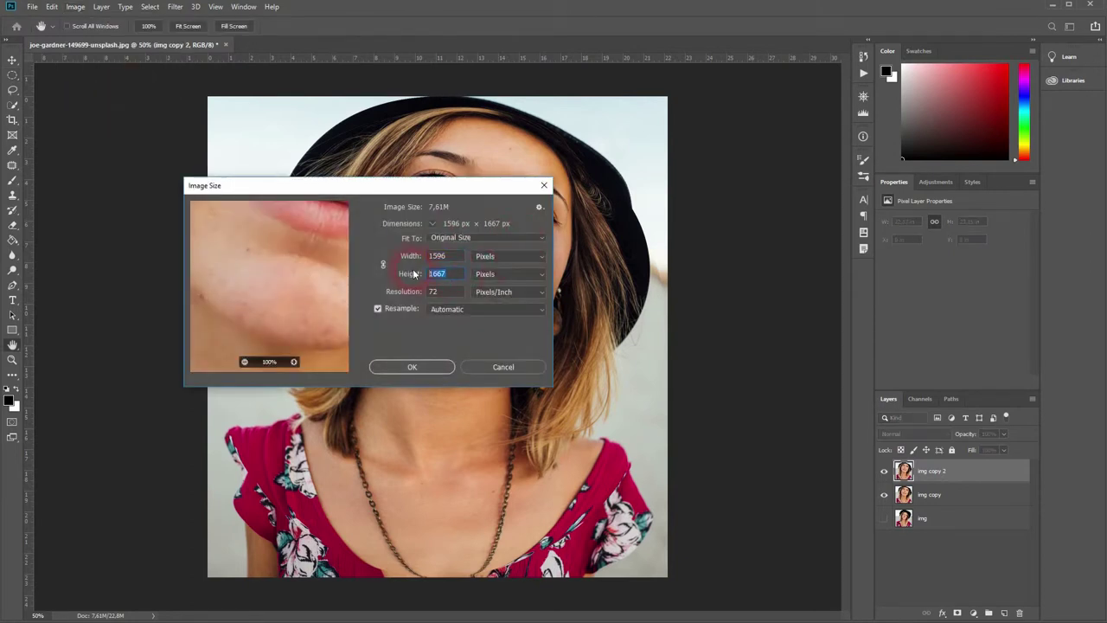
{"action": "left_click", "coordinate": [542, 186]}
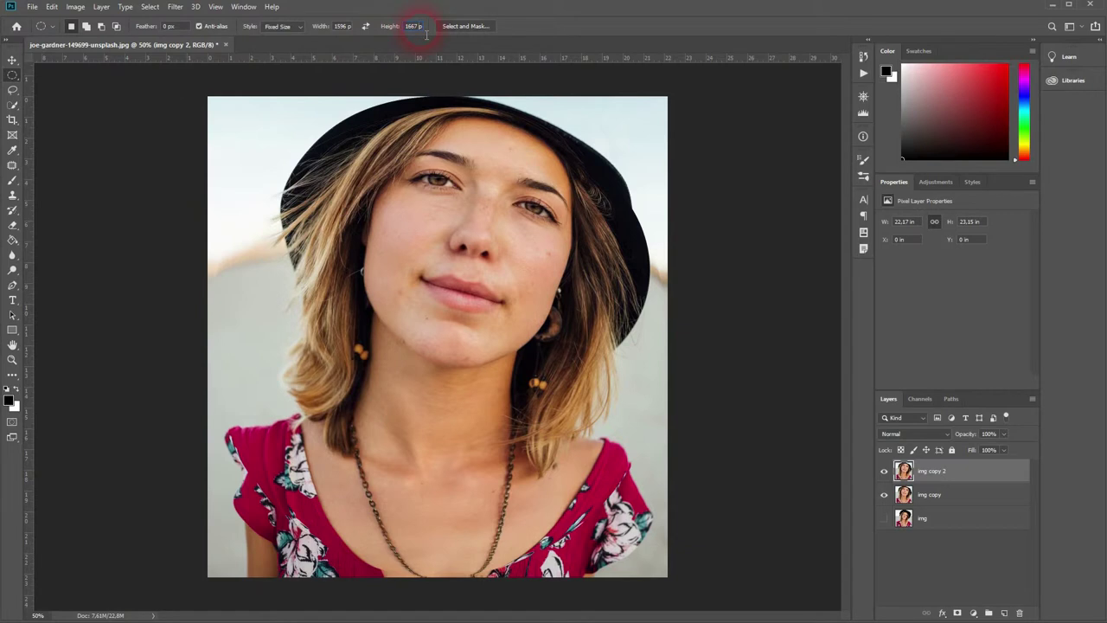
{"action": "left_click", "coordinate": [212, 101]}
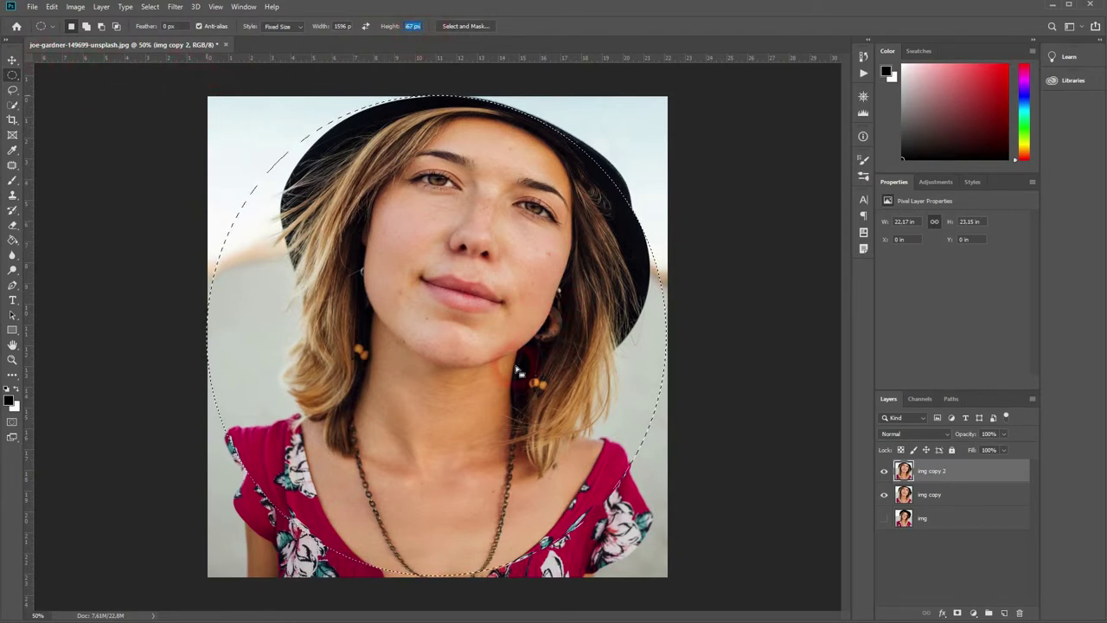
Step: Mask img copy 2 to the ellipse, hide img copy, and add a black-filled layer named bg
{"action": "left_click", "coordinate": [958, 614]}
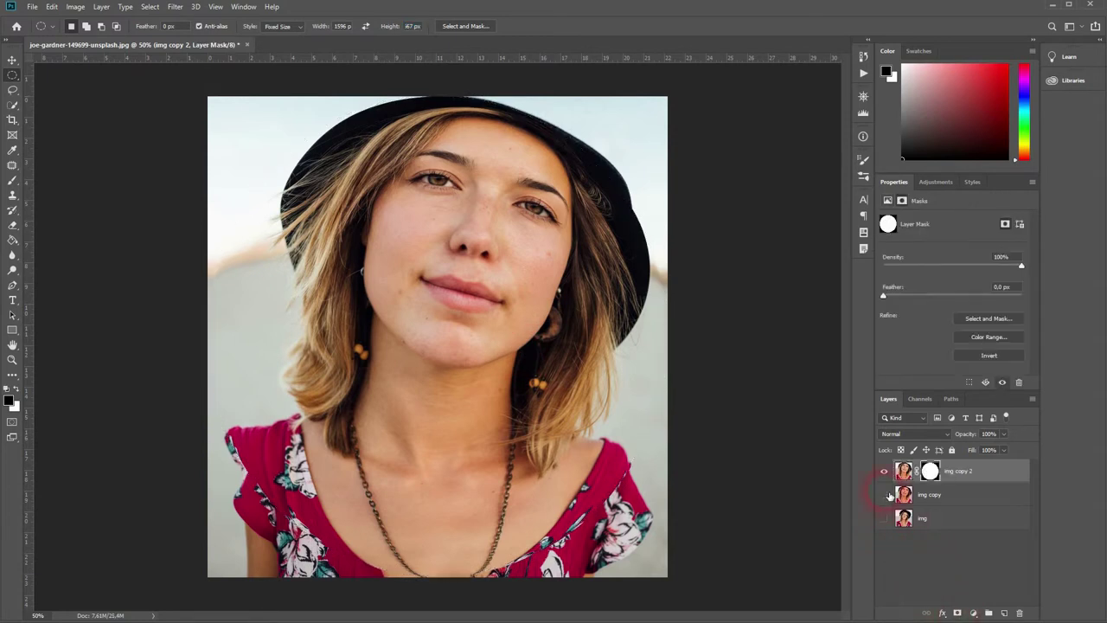
{"action": "left_click", "coordinate": [885, 495]}
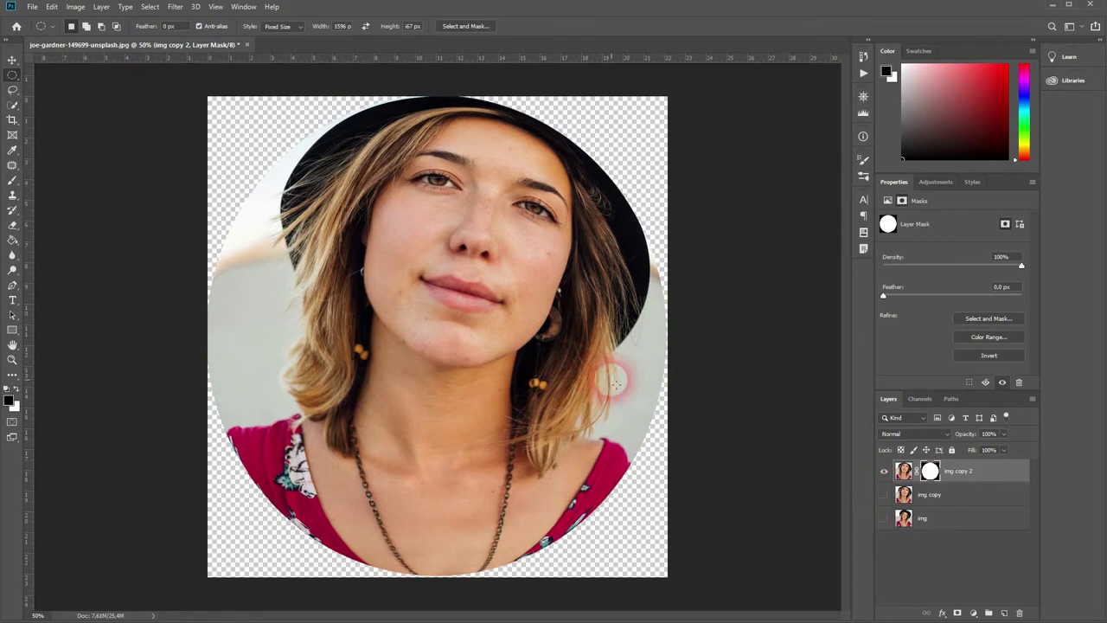
{"action": "left_click", "coordinate": [969, 497]}
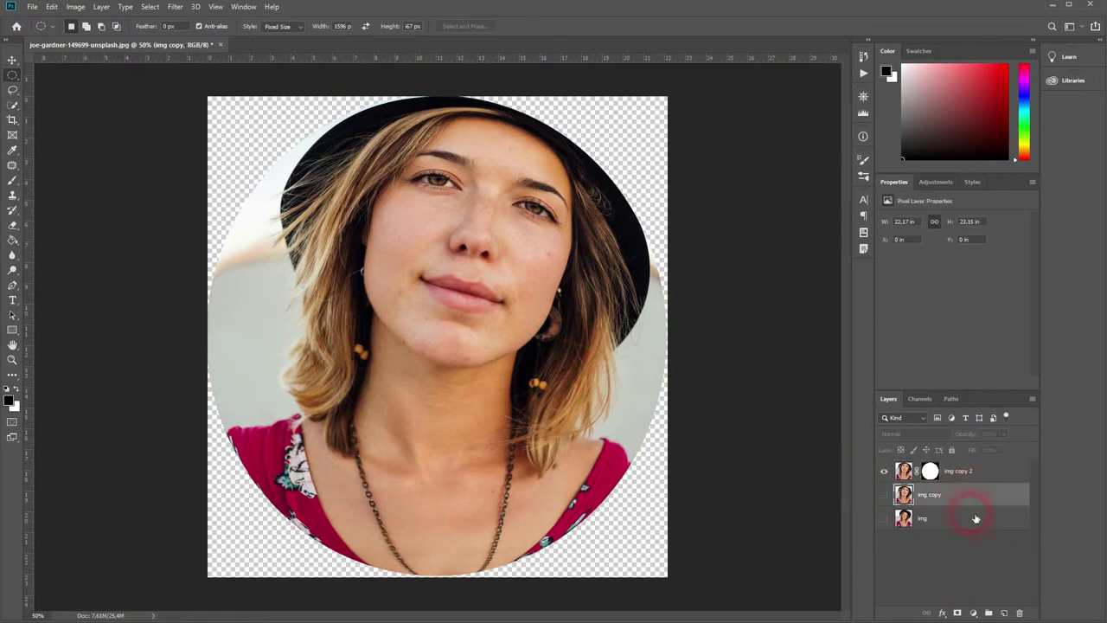
{"action": "left_click", "coordinate": [1005, 613]}
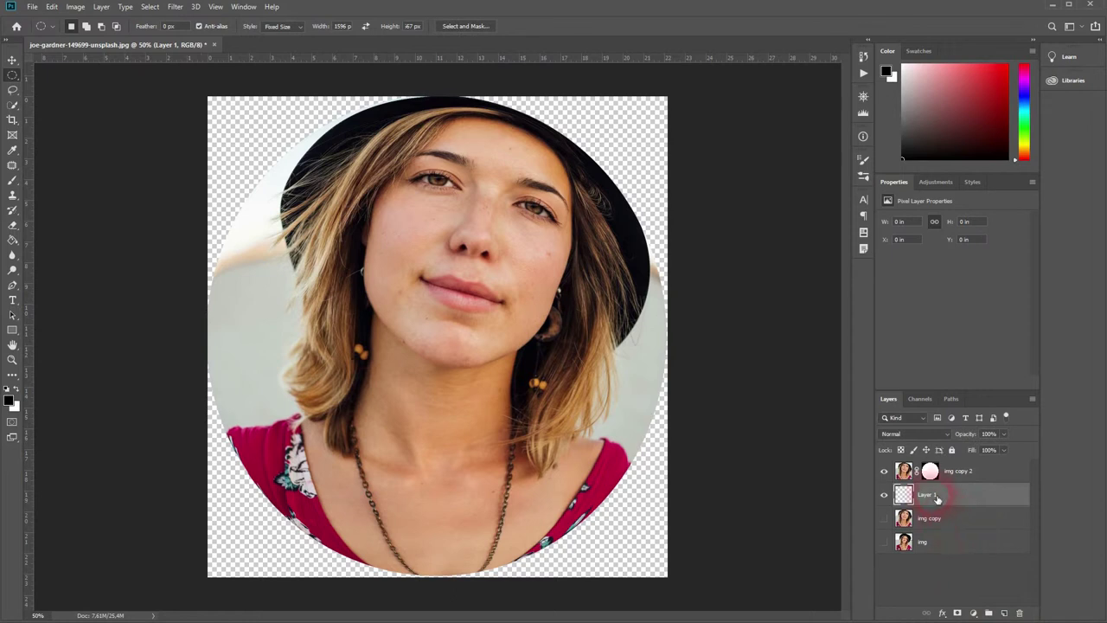
{"action": "type", "text": "bg"}
{"action": "key", "text": "Return"}
{"action": "left_click_drag", "start_coordinate": [12, 240], "coordinate": [52, 248]}
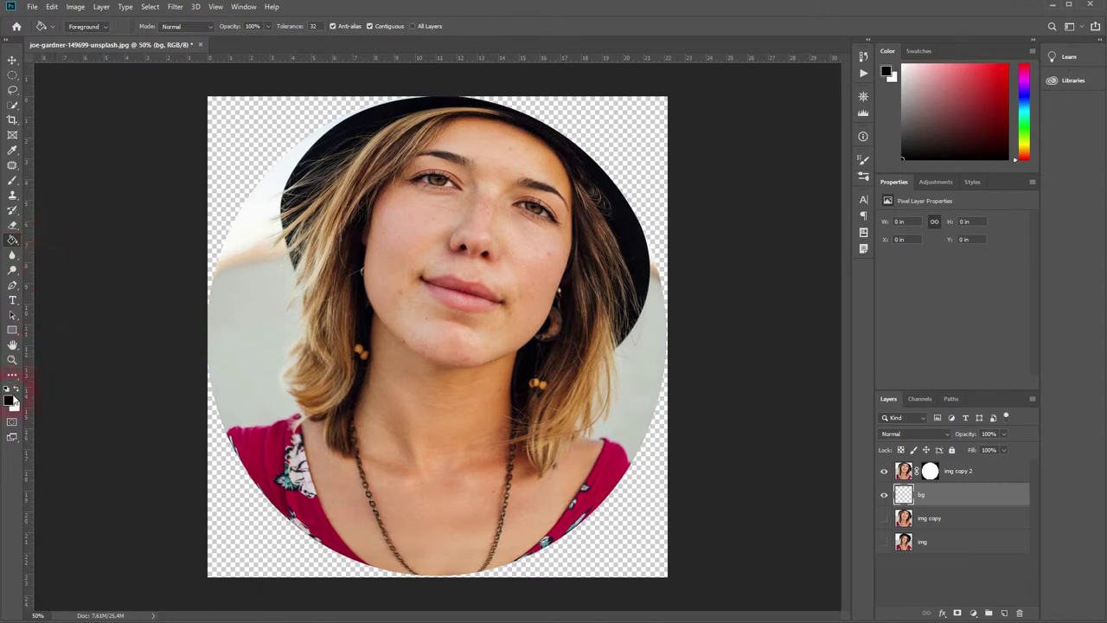
{"action": "left_click", "coordinate": [224, 172]}
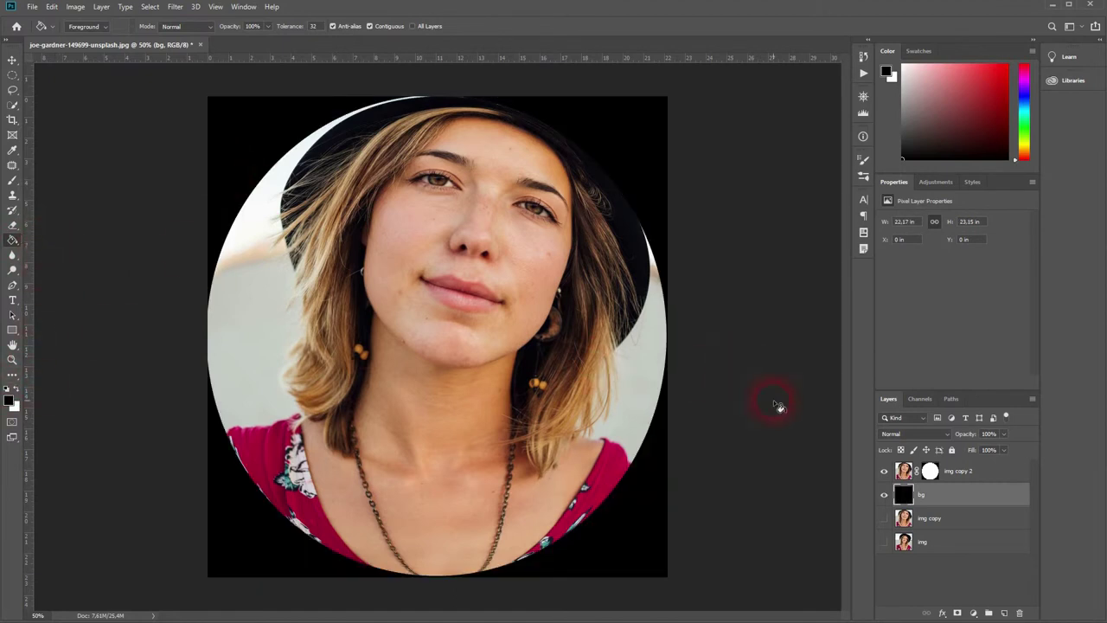
Step: Give img copy 2 a black Inner Glow with a raised choke through Blending Options
{"action": "left_click", "coordinate": [963, 474]}
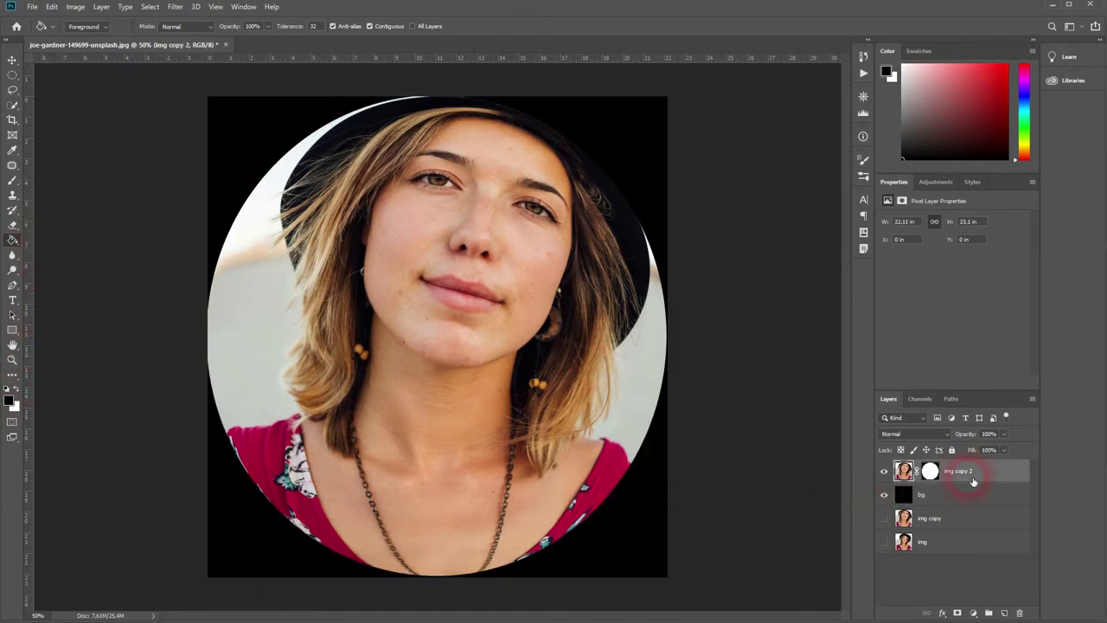
{"action": "right_click", "coordinate": [973, 482]}
{"action": "left_click", "coordinate": [977, 7]}
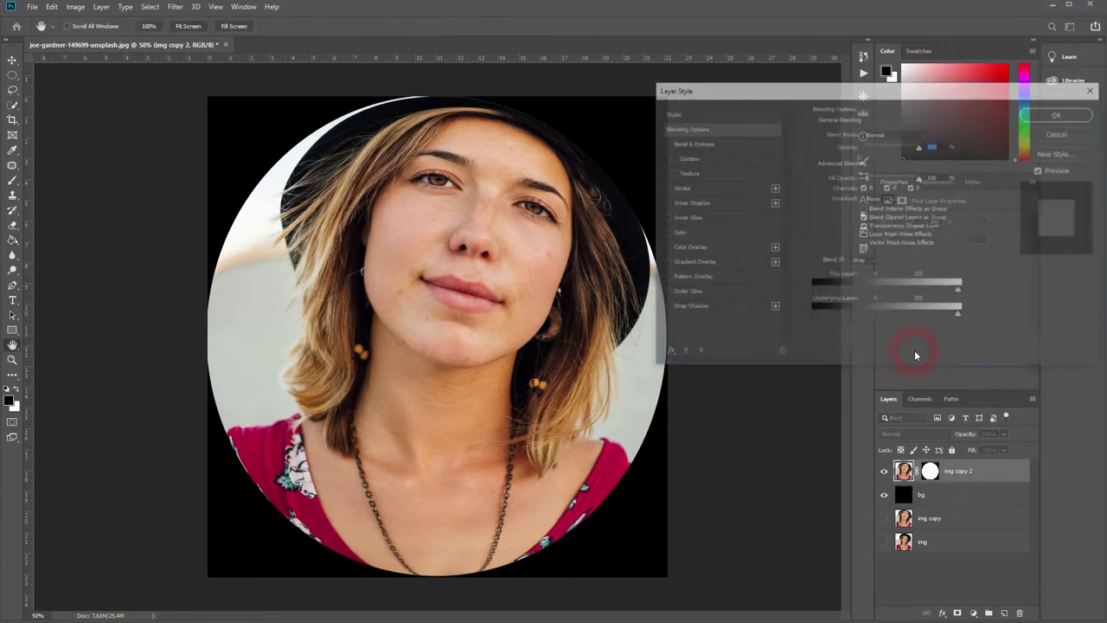
{"action": "left_click", "coordinate": [688, 221]}
{"action": "left_click", "coordinate": [865, 159]}
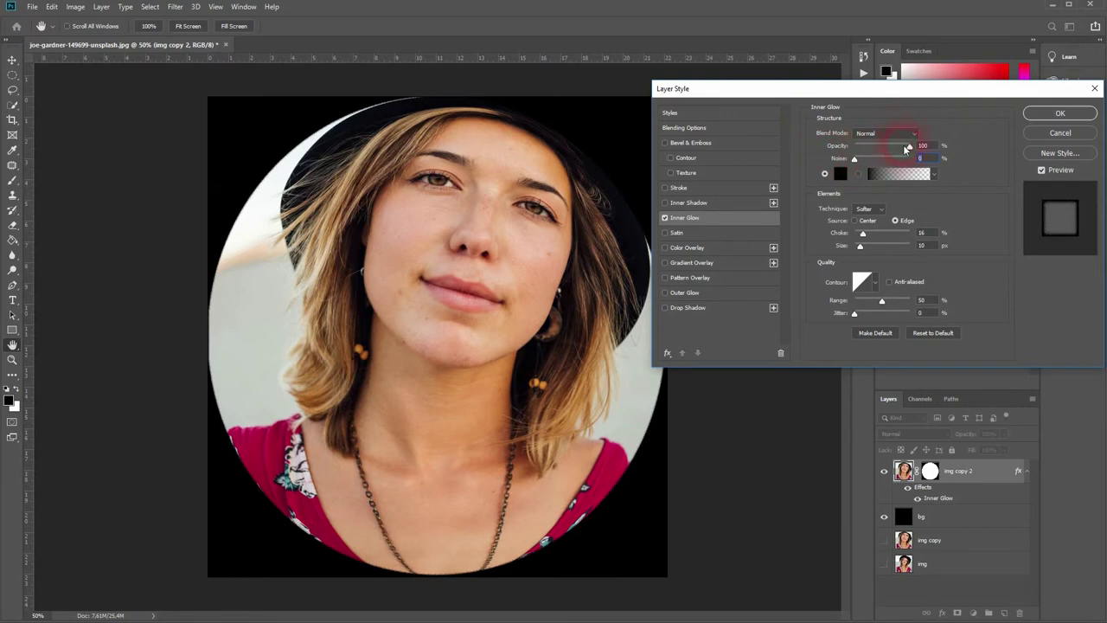
{"action": "left_click", "coordinate": [930, 146]}
{"action": "left_click", "coordinate": [837, 176]}
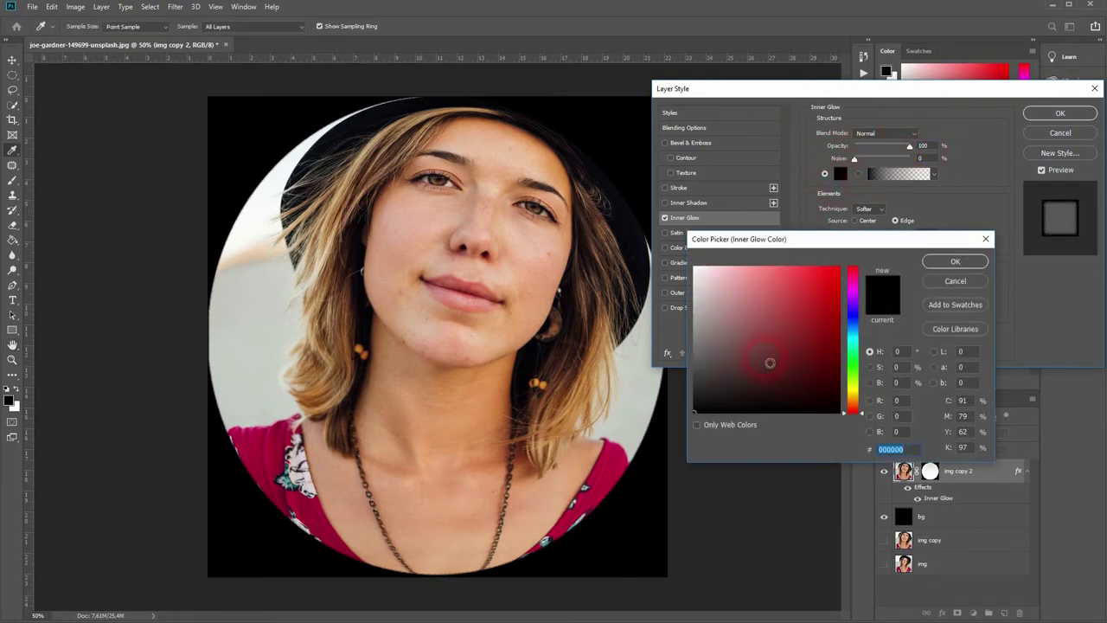
{"action": "left_click", "coordinate": [967, 263]}
{"action": "left_click", "coordinate": [899, 174]}
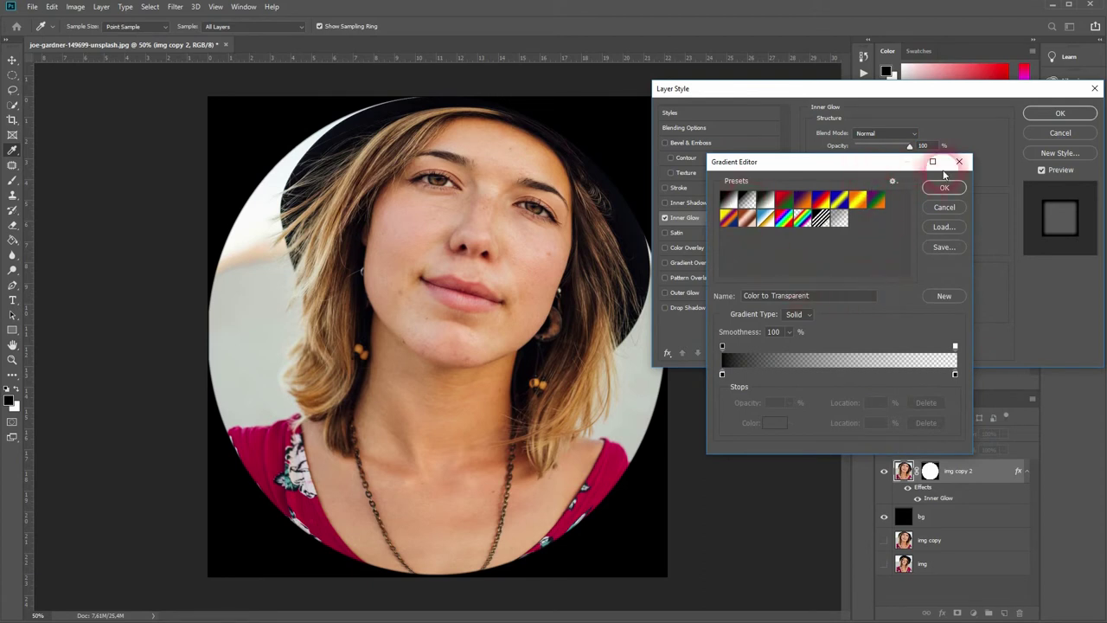
{"action": "left_click", "coordinate": [955, 211]}
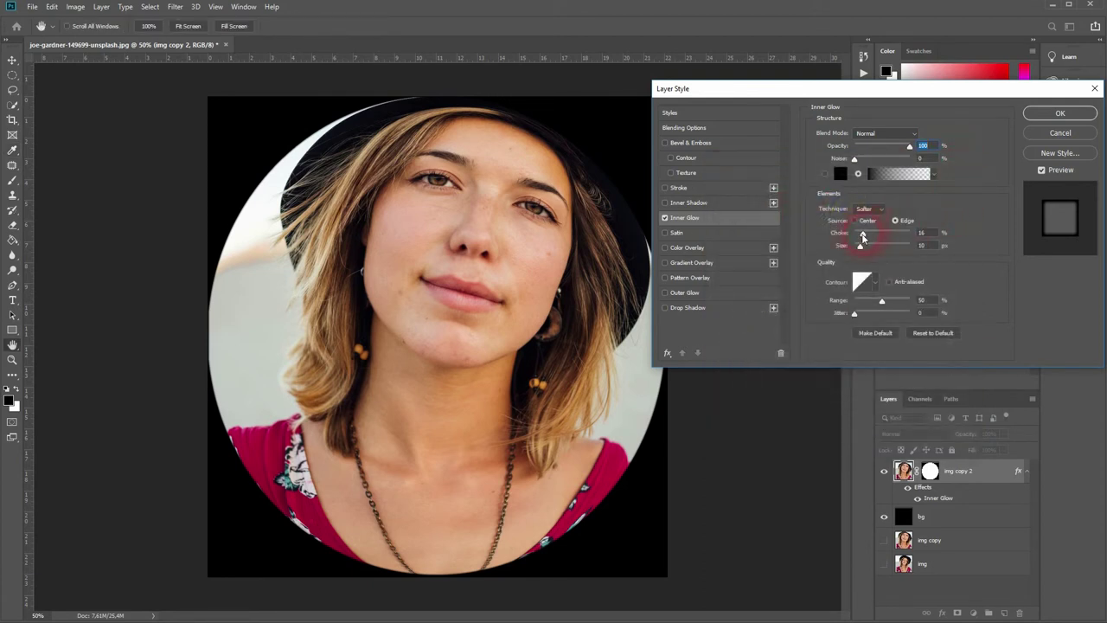
{"action": "mouse_move", "coordinate": [870, 236]}
{"action": "left_mouse_down"}
{"action": "mouse_move", "coordinate": [897, 236]}
{"action": "mouse_move", "coordinate": [865, 236]}
{"action": "mouse_move", "coordinate": [865, 247]}
{"action": "mouse_move", "coordinate": [860, 235]}
{"action": "left_mouse_up"}
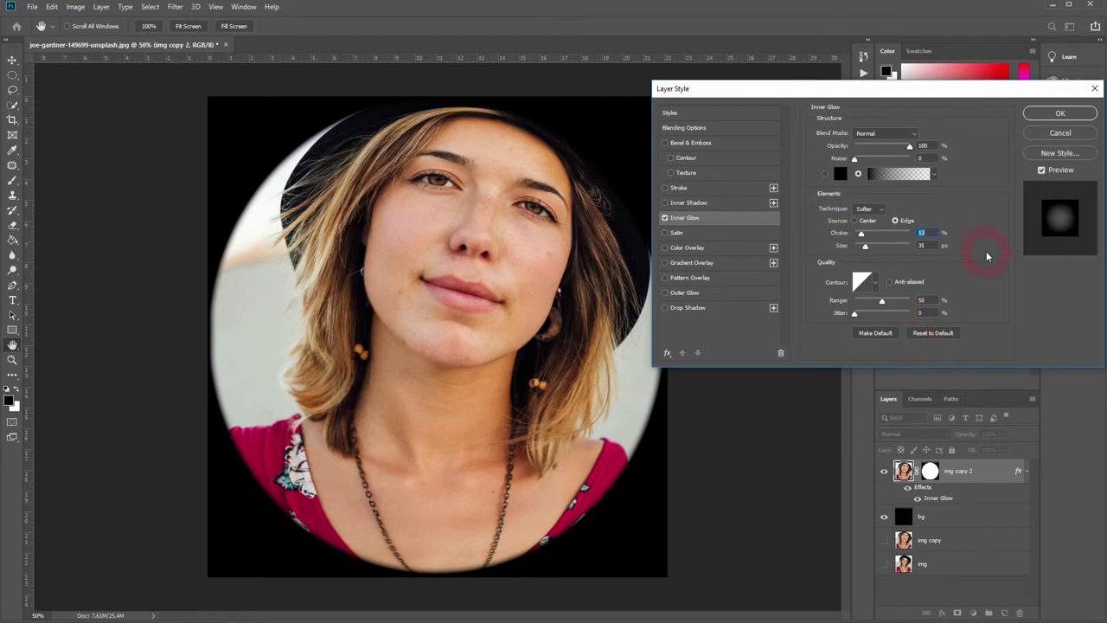
{"action": "left_click", "coordinate": [1060, 113]}
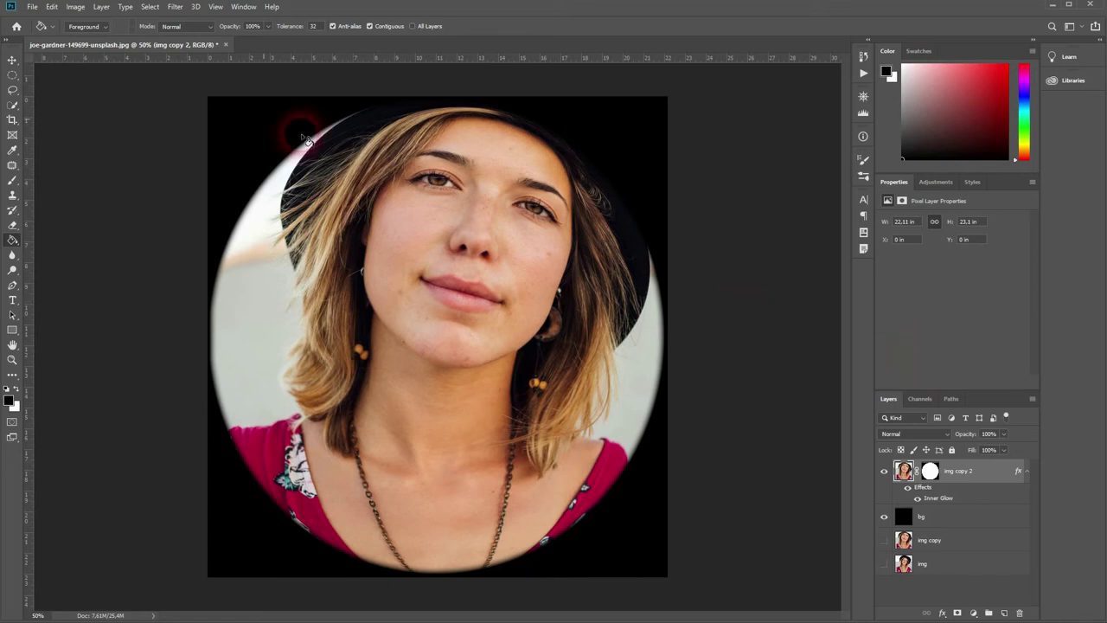
Step: Re-crop the canvas, trimming top and bottom and extending past the left and right edges
{"action": "left_click", "coordinate": [13, 122]}
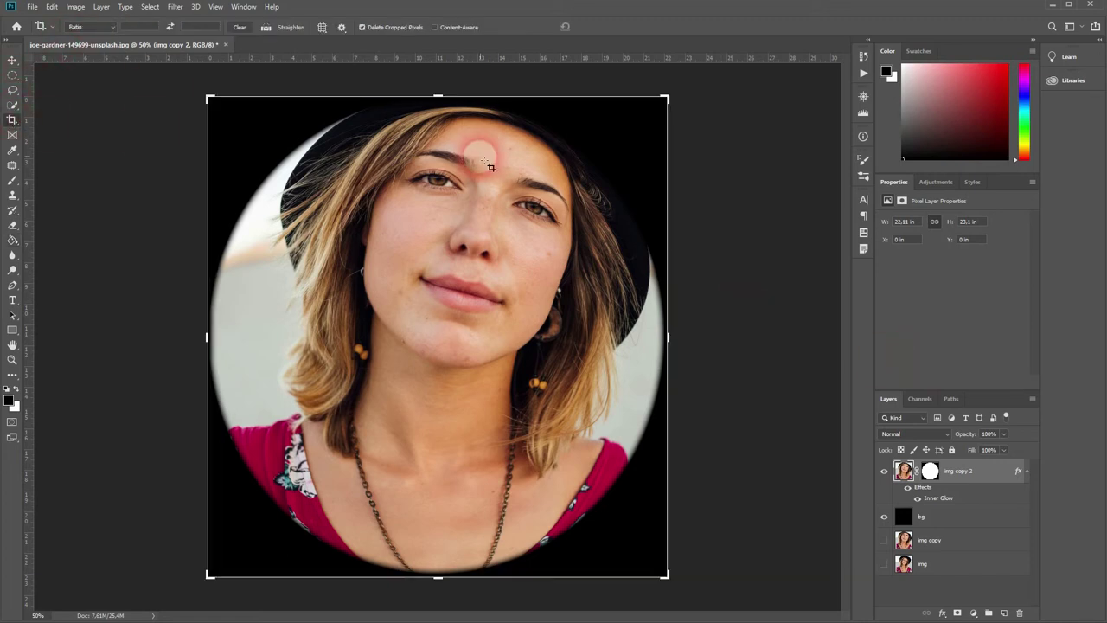
{"action": "mouse_move", "coordinate": [439, 577]}
{"action": "left_mouse_down"}
{"action": "mouse_move", "coordinate": [446, 581]}
{"action": "mouse_move", "coordinate": [439, 562]}
{"action": "left_mouse_up"}
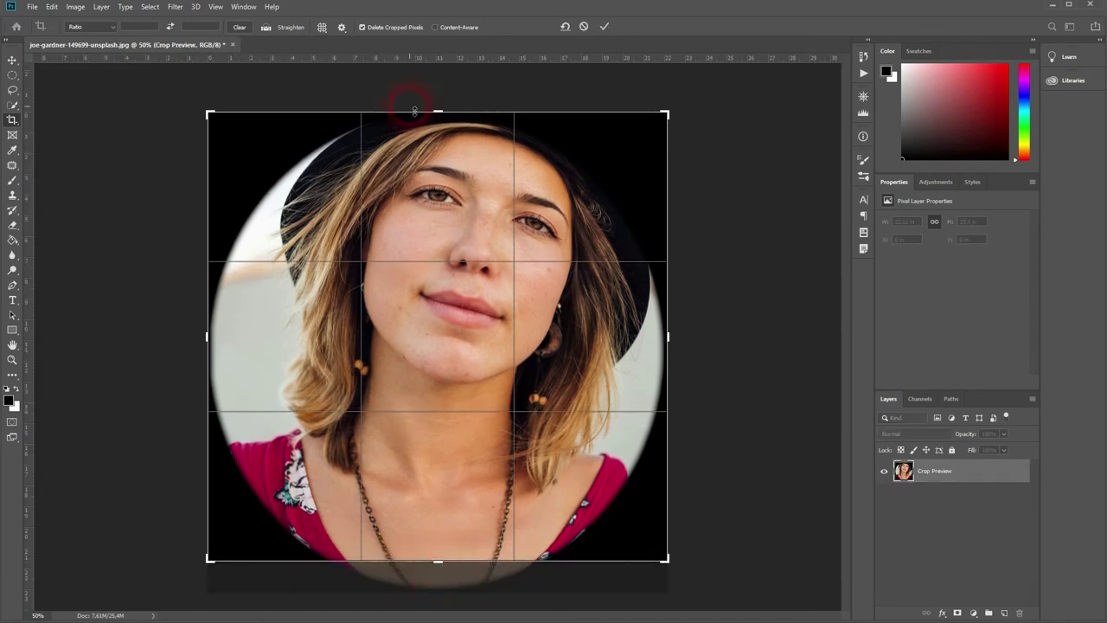
{"action": "left_click_drag", "start_coordinate": [407, 104], "coordinate": [440, 123]}
{"action": "key", "text": "ctrl+r"}
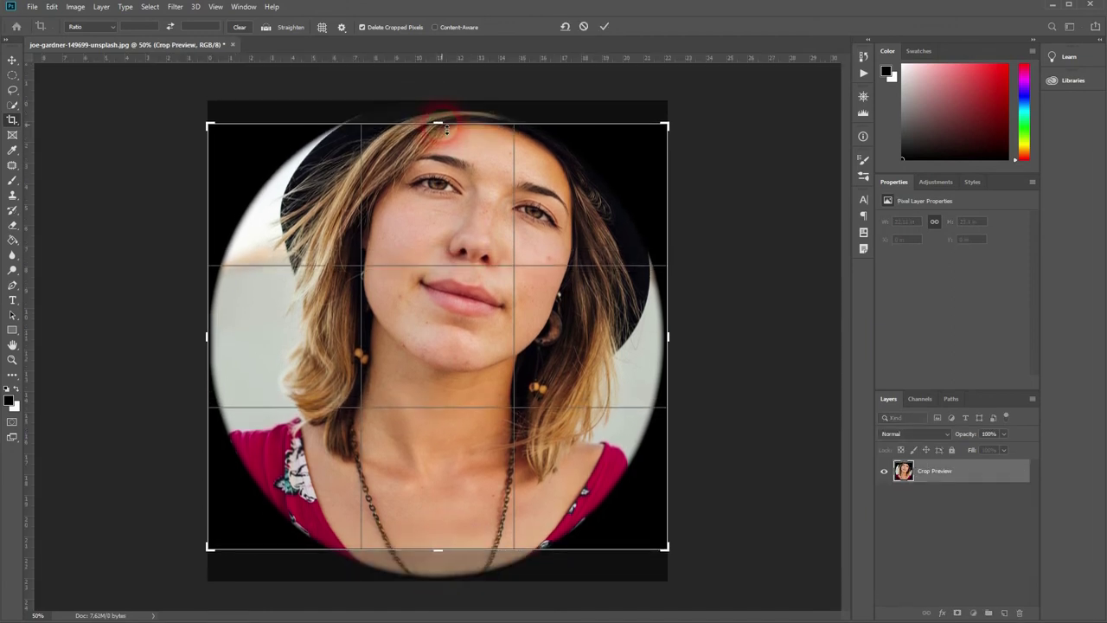
{"action": "left_click_drag", "start_coordinate": [209, 336], "coordinate": [173, 340]}
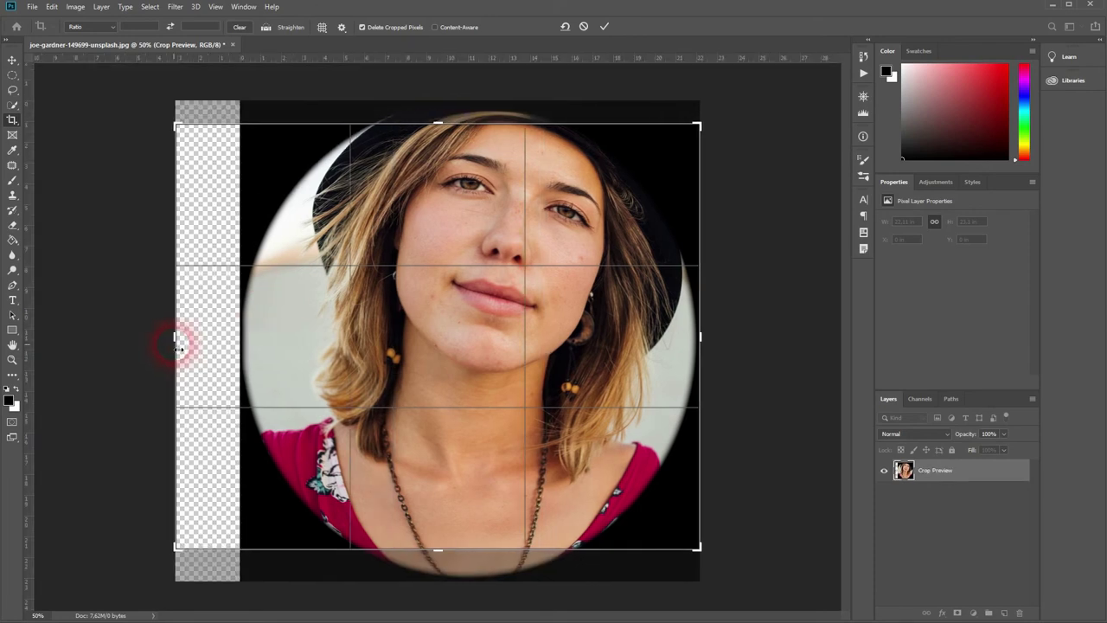
{"action": "left_click_drag", "start_coordinate": [685, 350], "coordinate": [740, 337]}
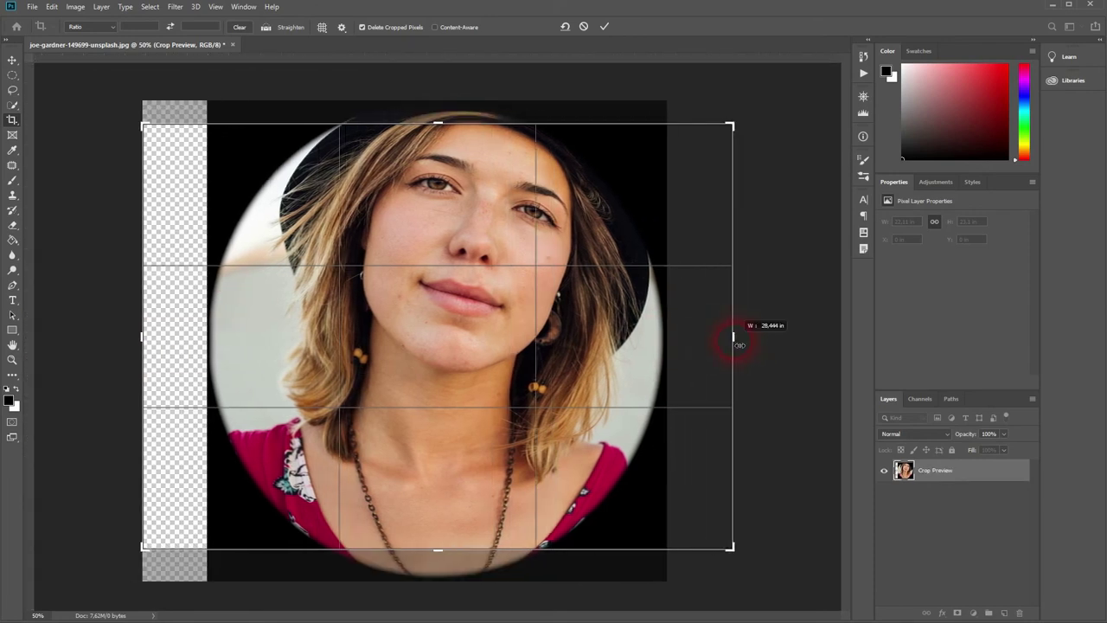
{"action": "key", "text": "Return"}
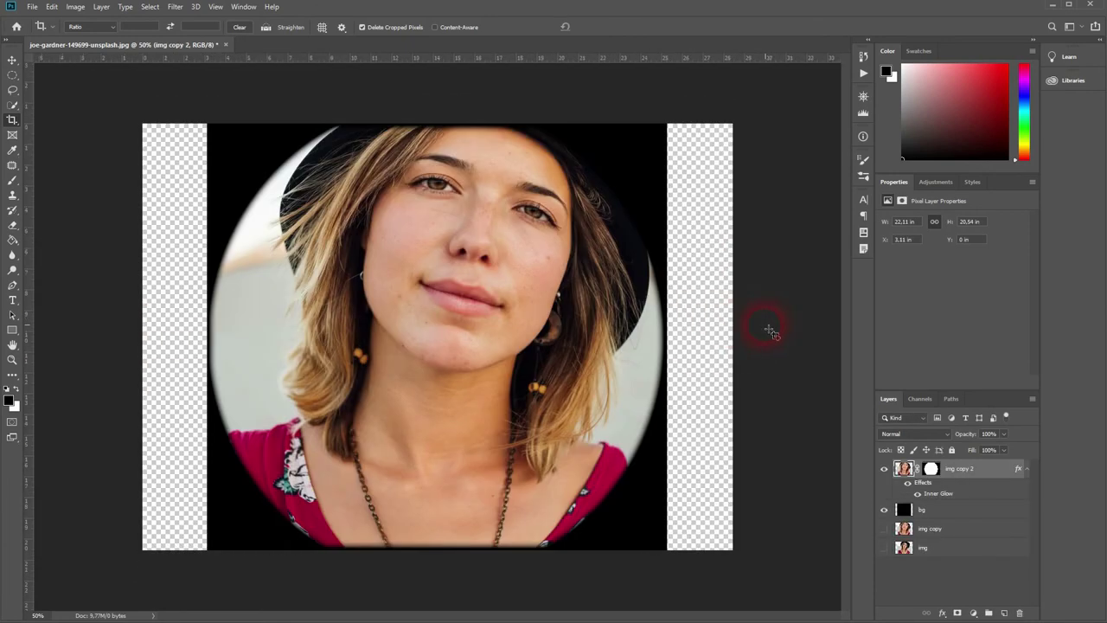
Step: Fill the left and right transparent strips of the bg layer with black
{"action": "left_click", "coordinate": [965, 511]}
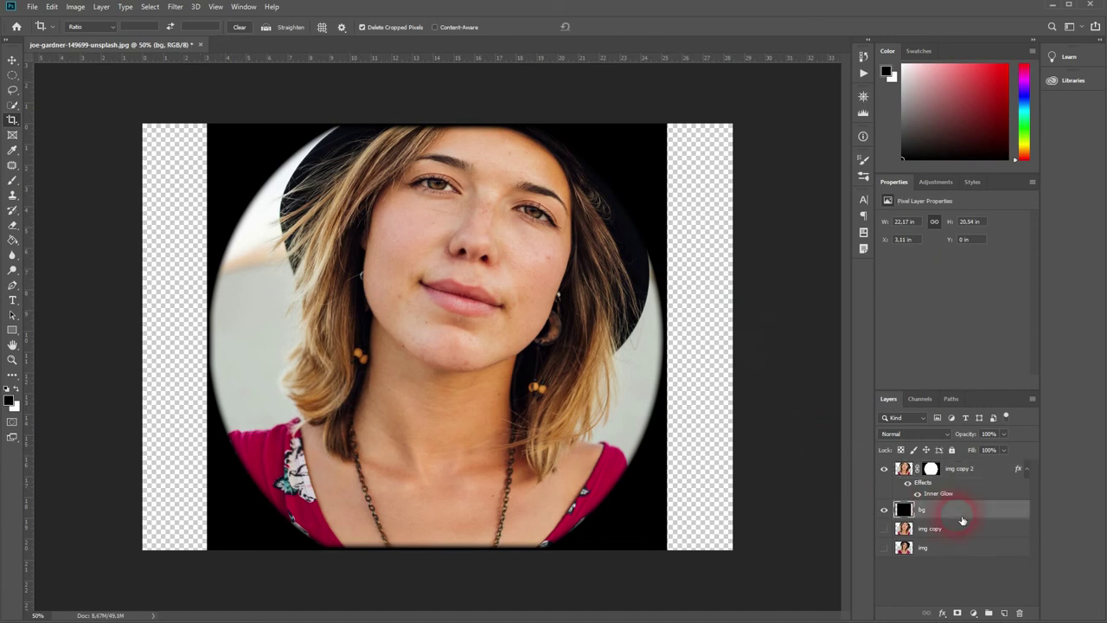
{"action": "left_click", "coordinate": [13, 240]}
{"action": "left_click", "coordinate": [168, 307]}
{"action": "left_click", "coordinate": [694, 355]}
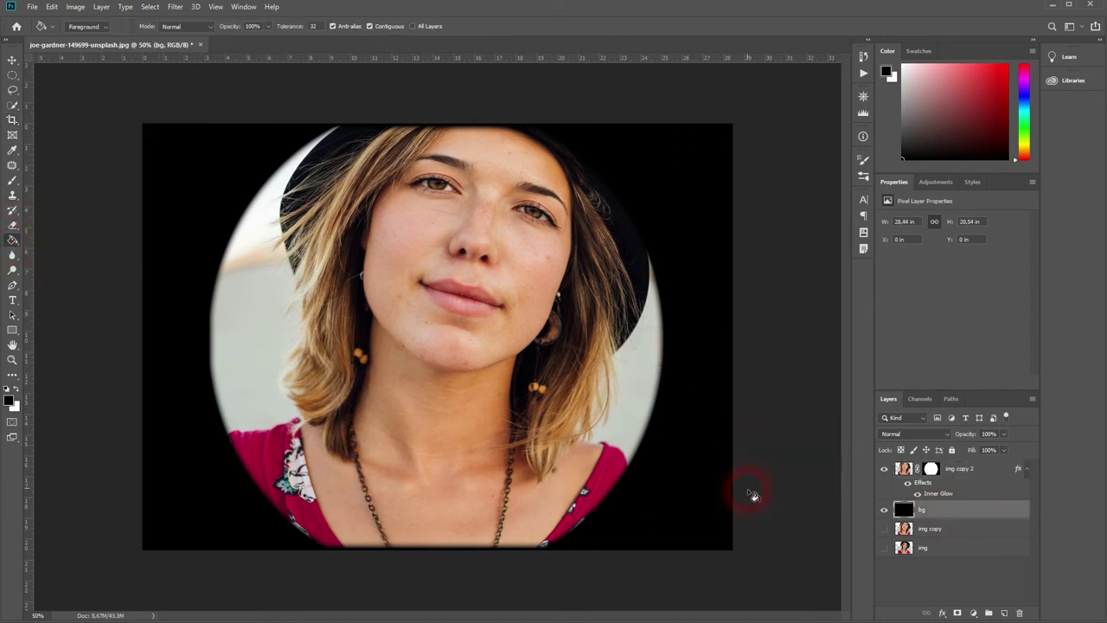
{"action": "left_click", "coordinate": [12, 60]}
{"action": "left_click", "coordinate": [755, 381]}
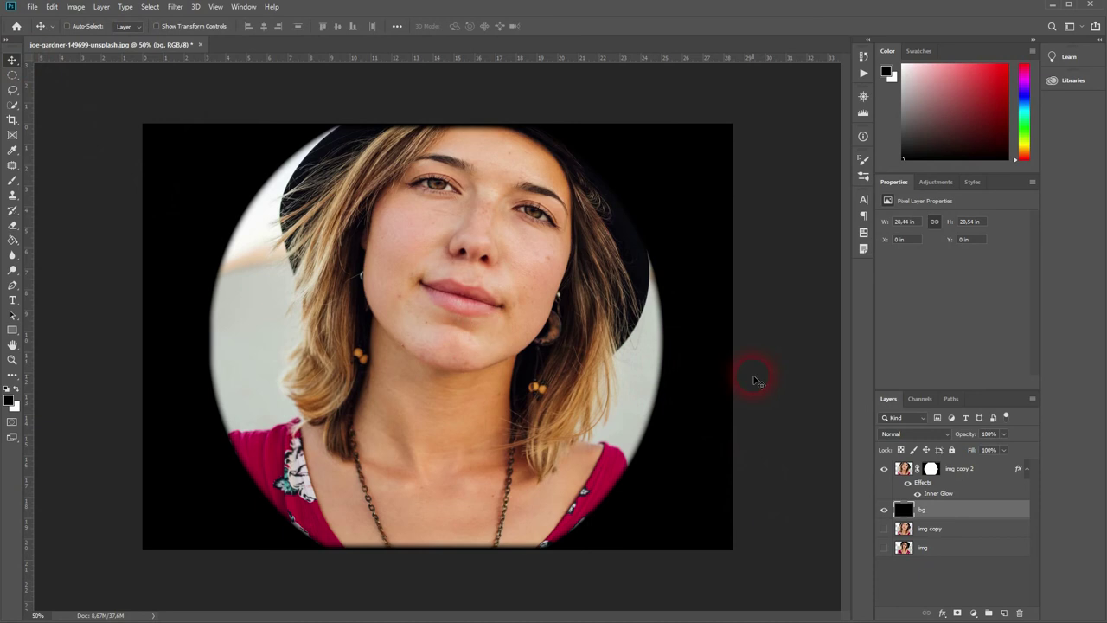